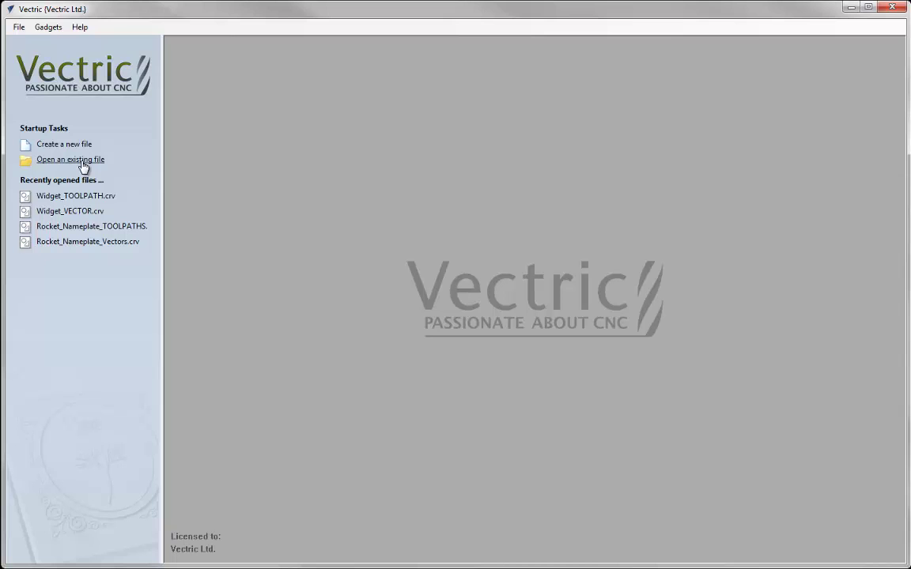
- Open FiveStarCoffee_DRAW.crv and bring up its Material Setup from the Toolpaths tab
left_click(83, 162)
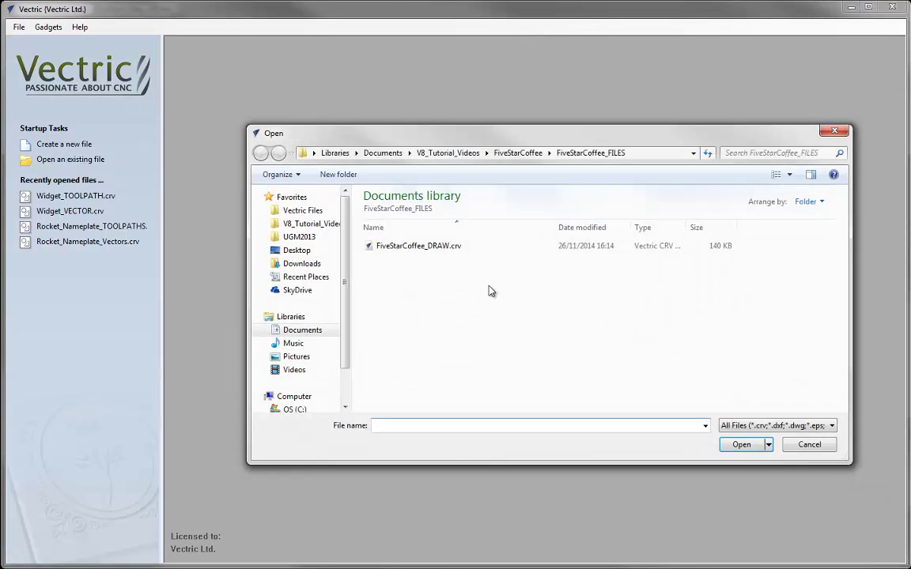
left_click(416, 248)
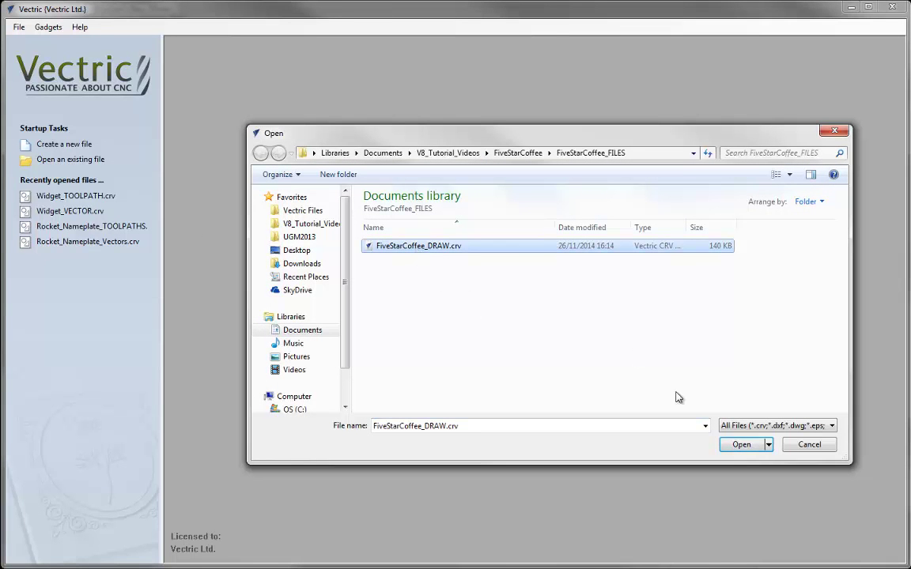
left_click(741, 446)
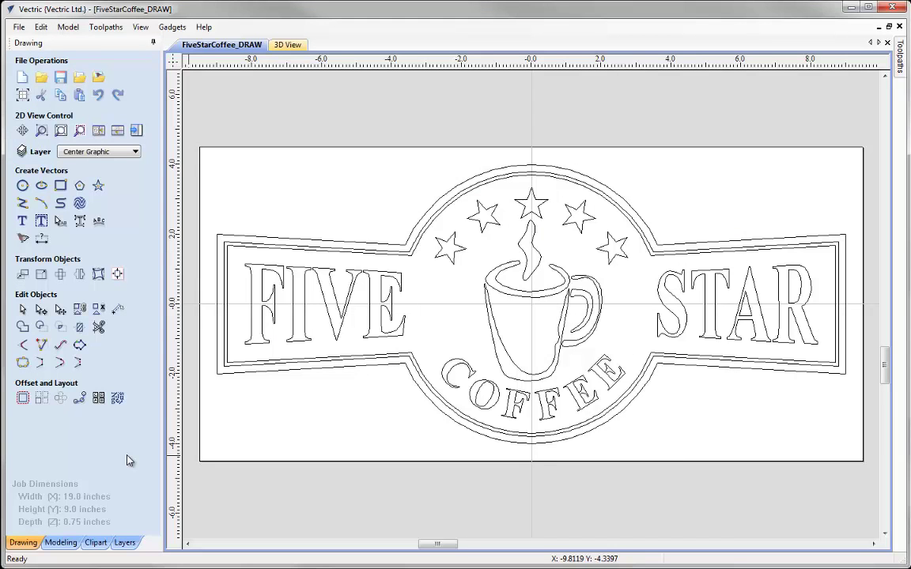
left_click(136, 131)
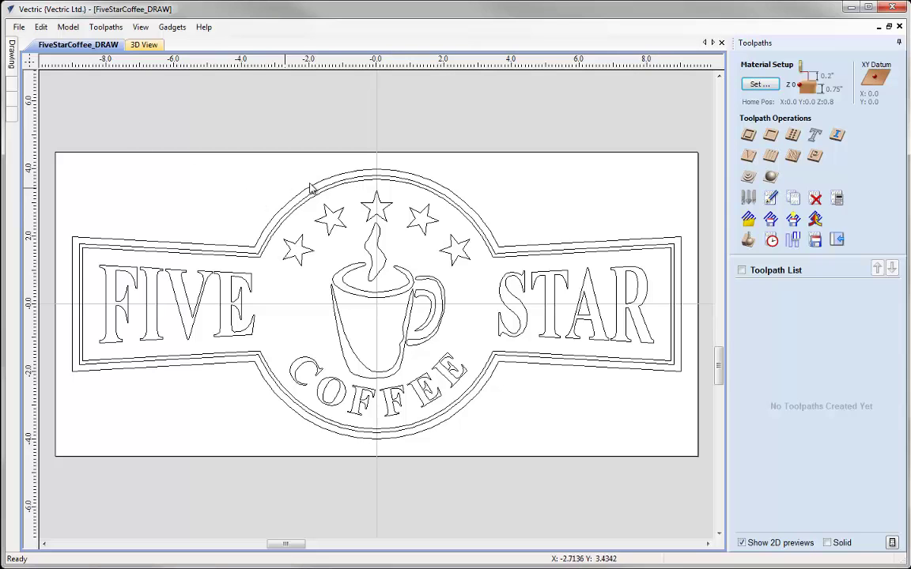
left_click(759, 84)
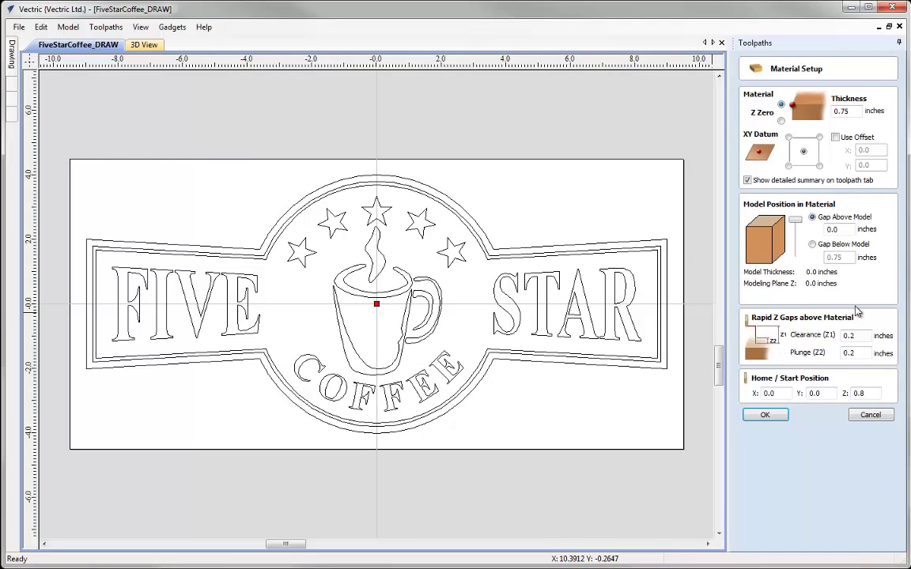
- Keep the 0.75-inch material thickness and place the XY datum at the bottom-left corner
left_click(857, 112)
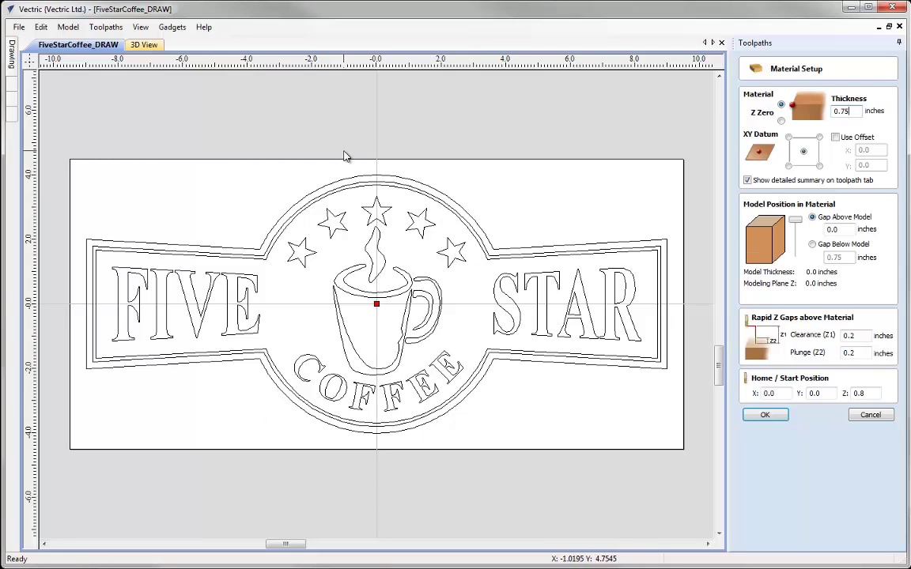
left_click(788, 166)
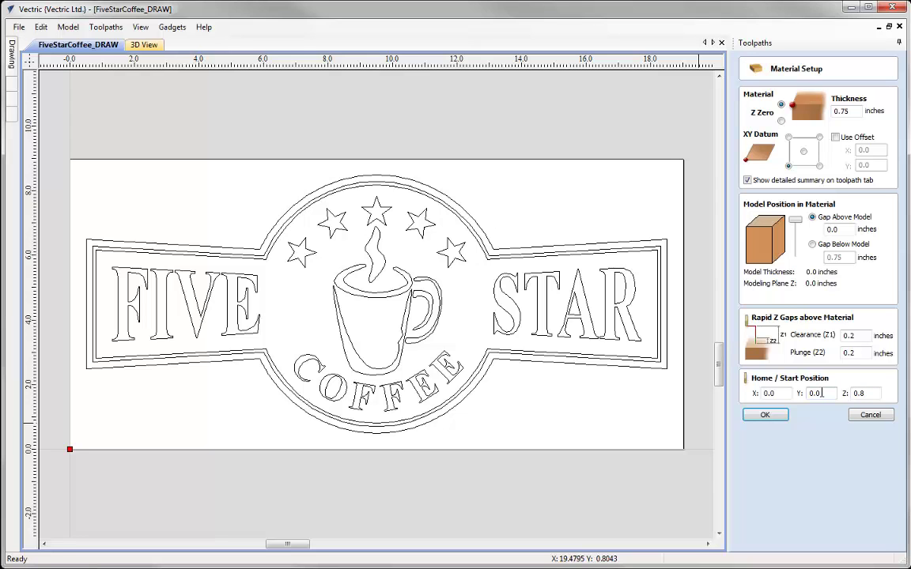
left_click(766, 417)
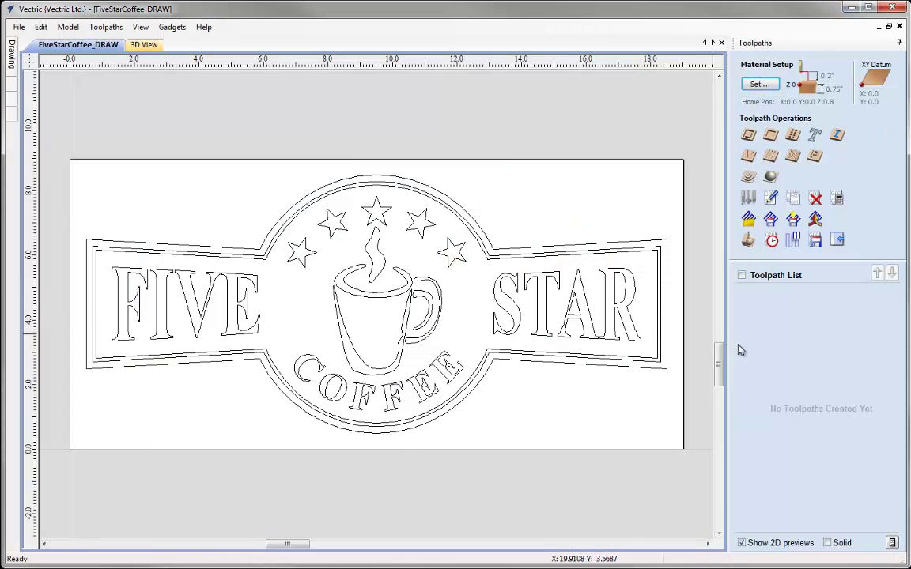
- Select all vectors except the outer boundary and start a V-Carve / Engraving toolpath
key("ctrl+a")
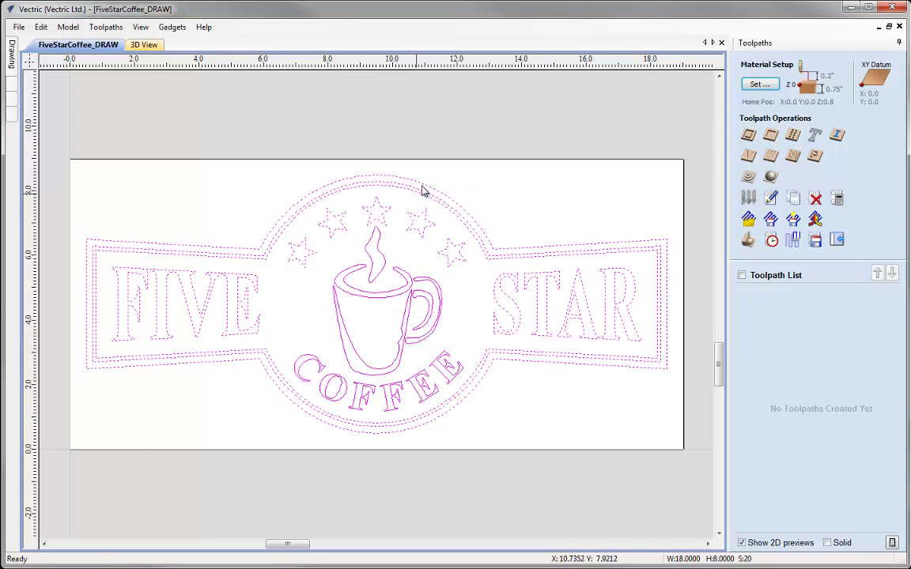
left_click(247, 253, "shift")
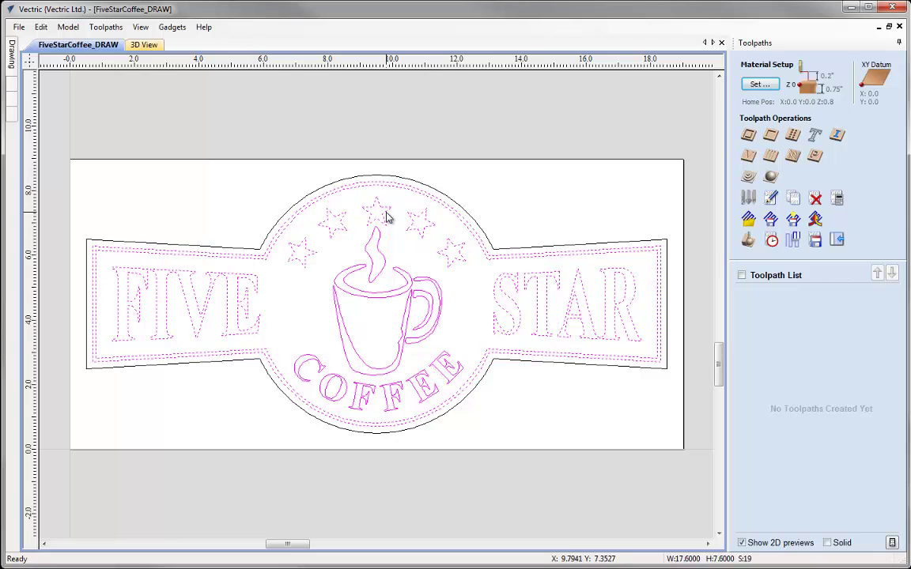
left_click(747, 159)
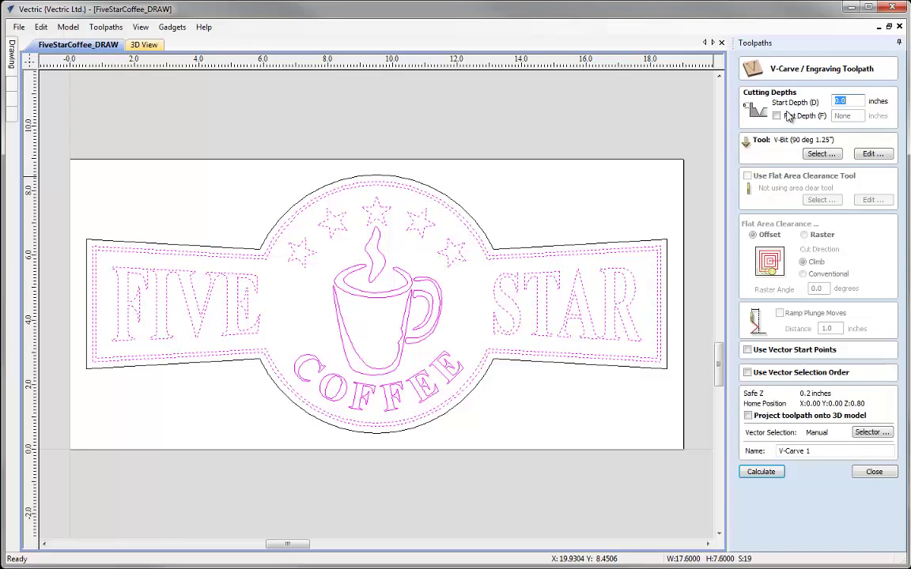
- Keep Start Depth at 0.0 with Flat Depth off, and bring up the Tool Database
left_click(847, 101)
left_click(808, 117)
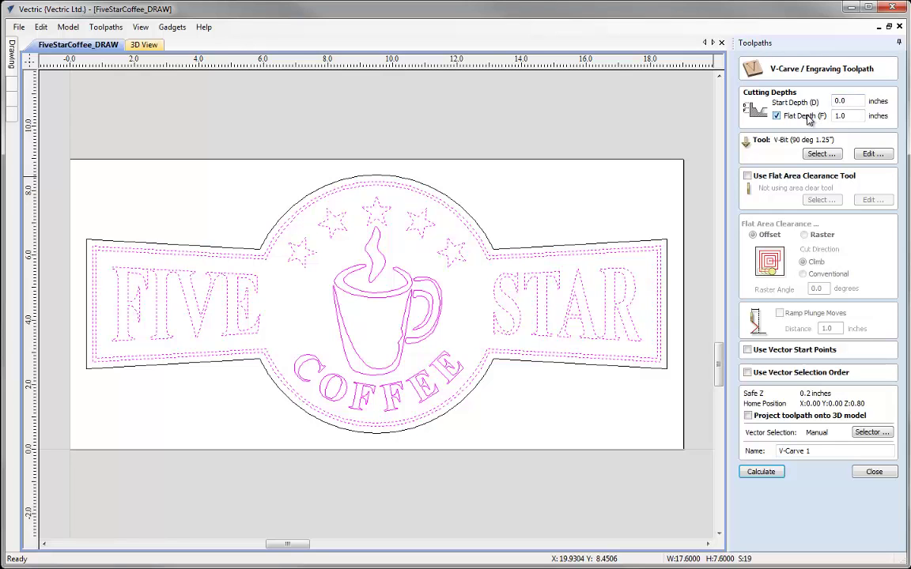
left_click(806, 116)
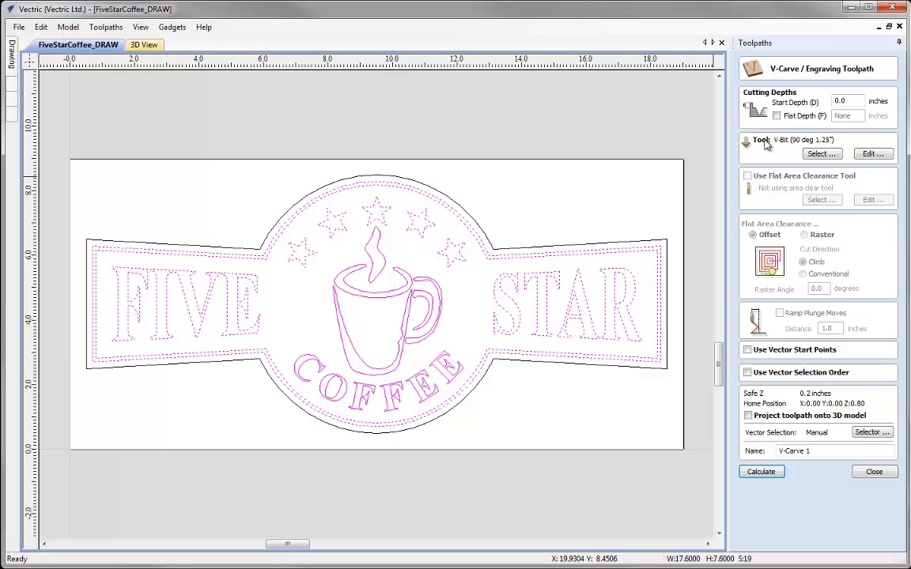
left_click(818, 154)
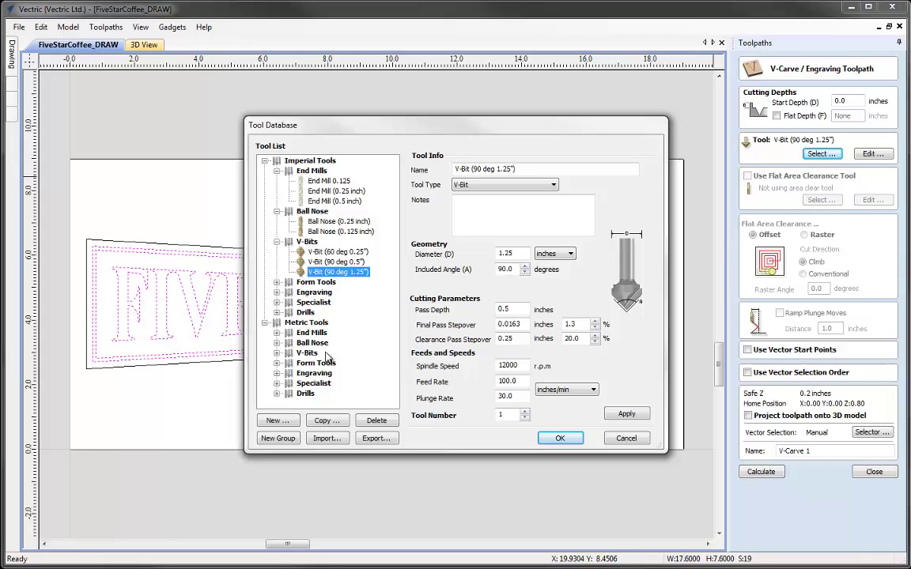
- Copy the V-Bit (90 deg 1.25") as a 120° bit with 0.35-inch pass depth and select it
left_click(327, 422)
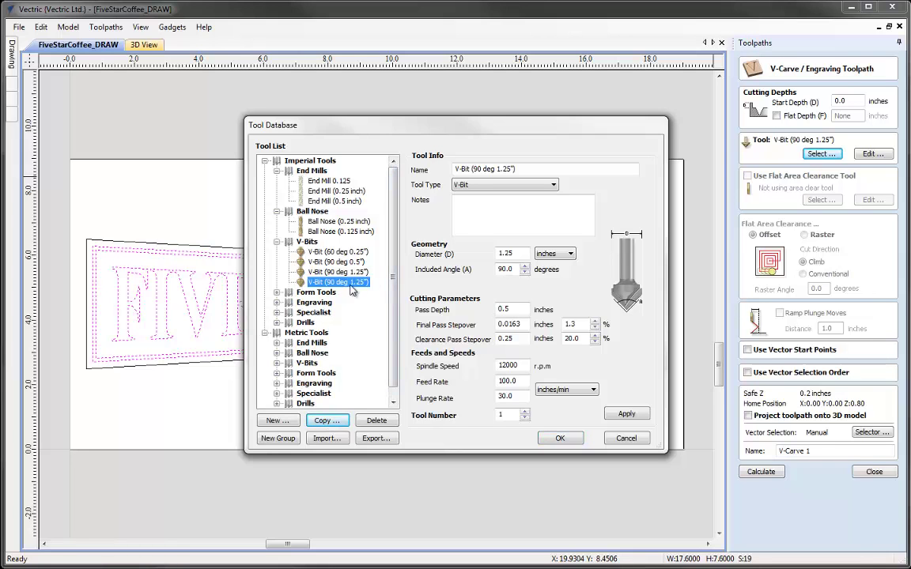
double_click(506, 269)
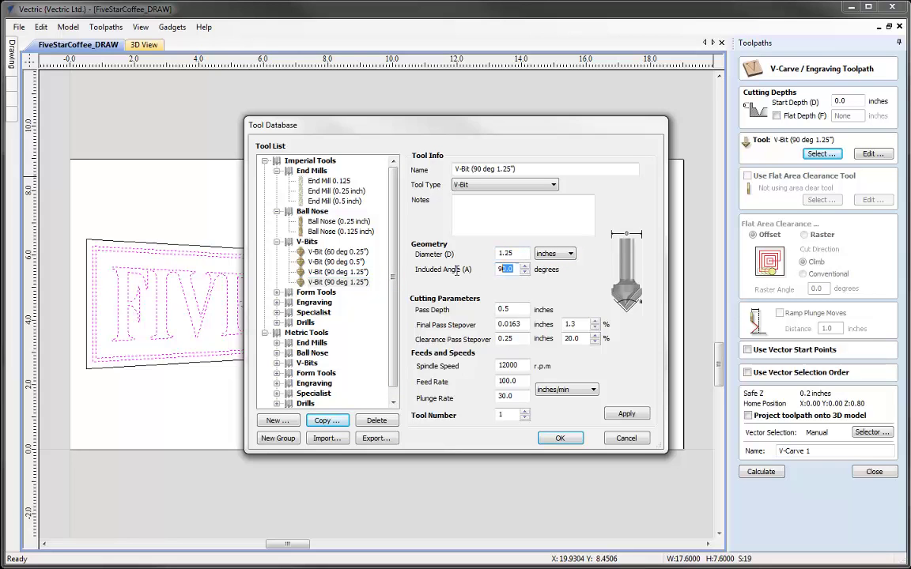
type("120")
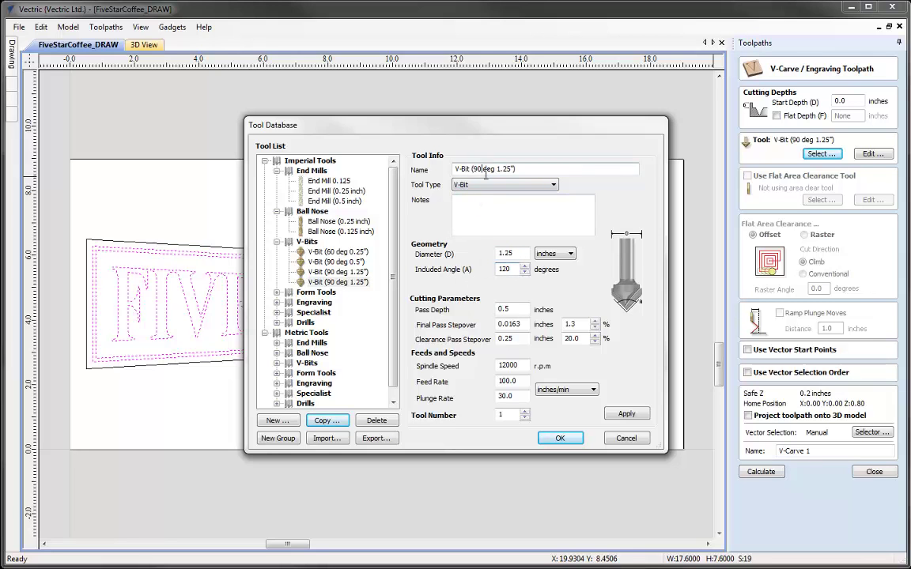
type("120")
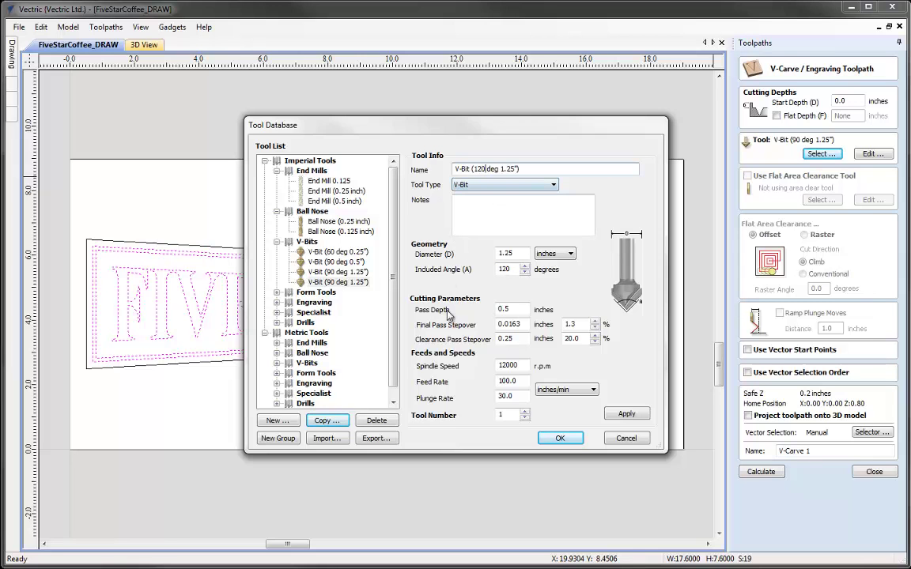
left_click(627, 415)
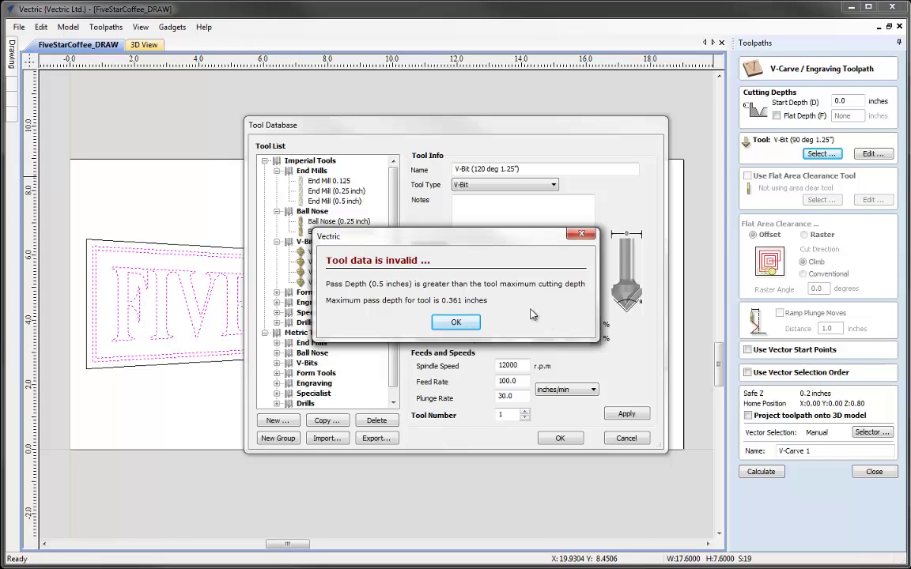
left_click(455, 325)
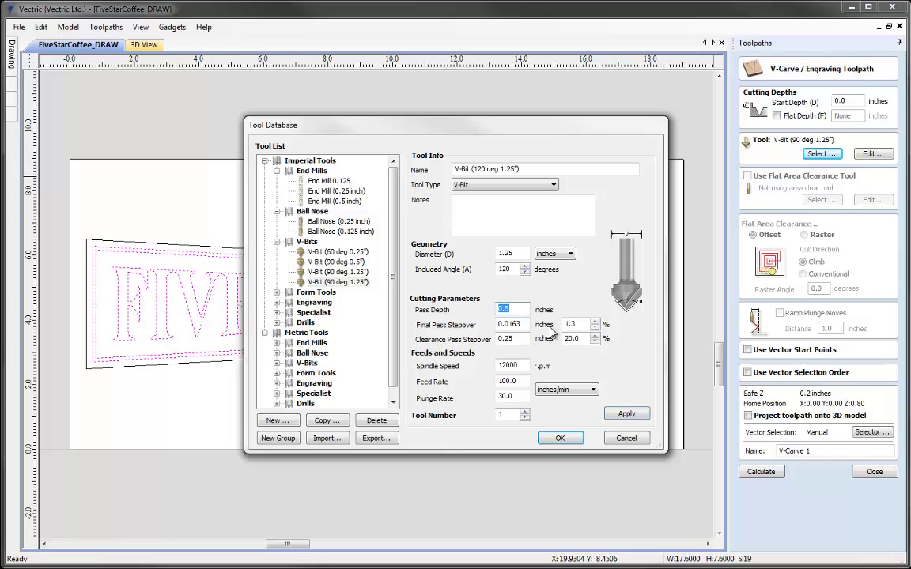
type("0.35")
left_click(628, 416)
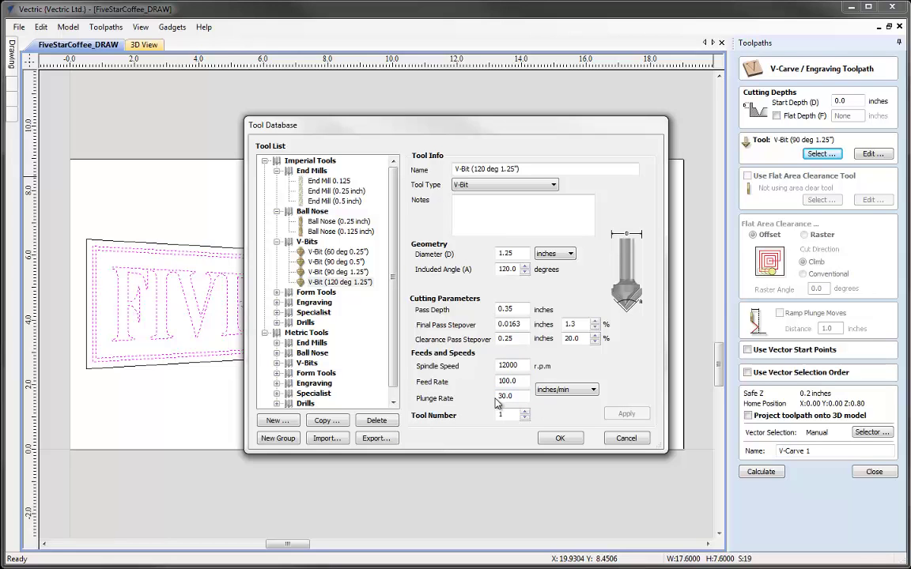
left_click(558, 440)
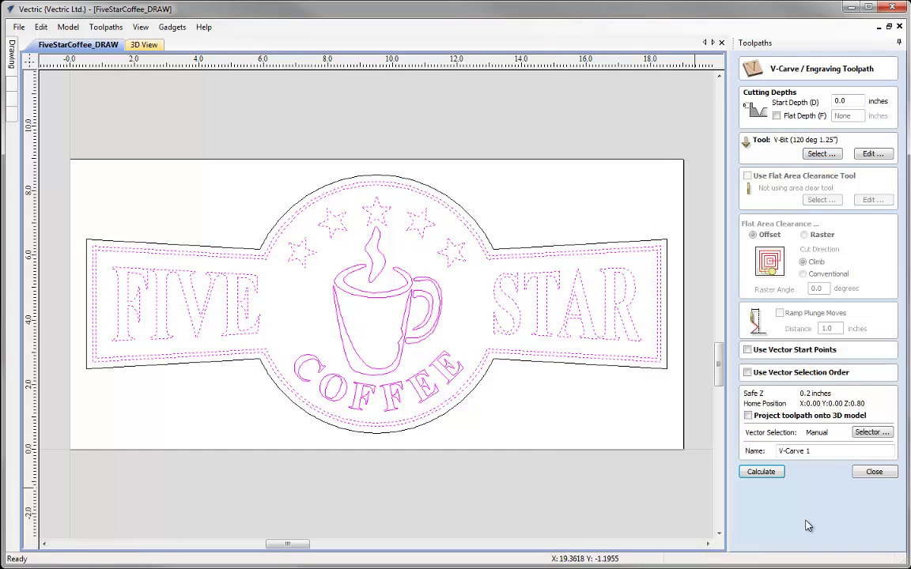
- Rename the toolpath 'V-Carve Design' and calculate it
left_click(835, 454)
key("BackSpace")
type("Design")
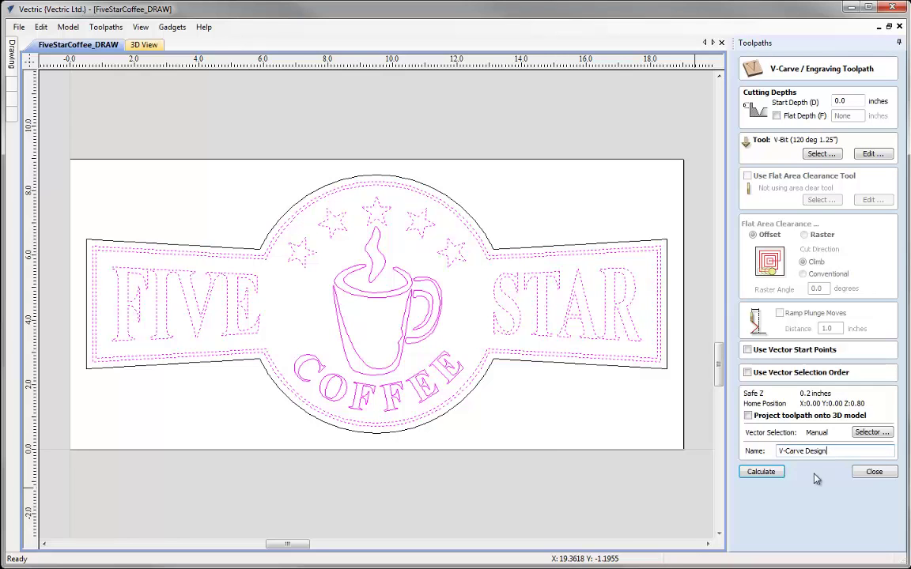
left_click(762, 472)
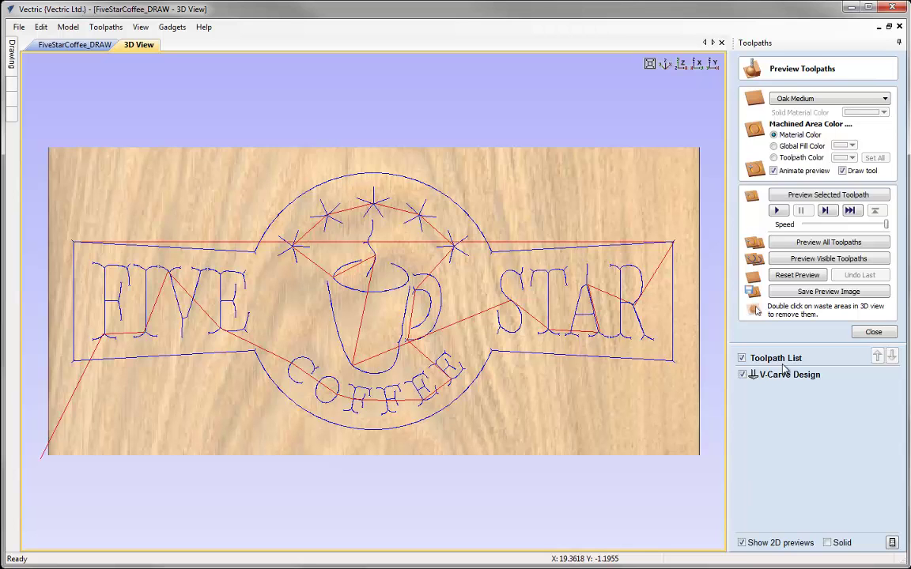
- Simulate the V-Carve Design toolpath and zoom in on the STAR lettering
left_click(820, 197)
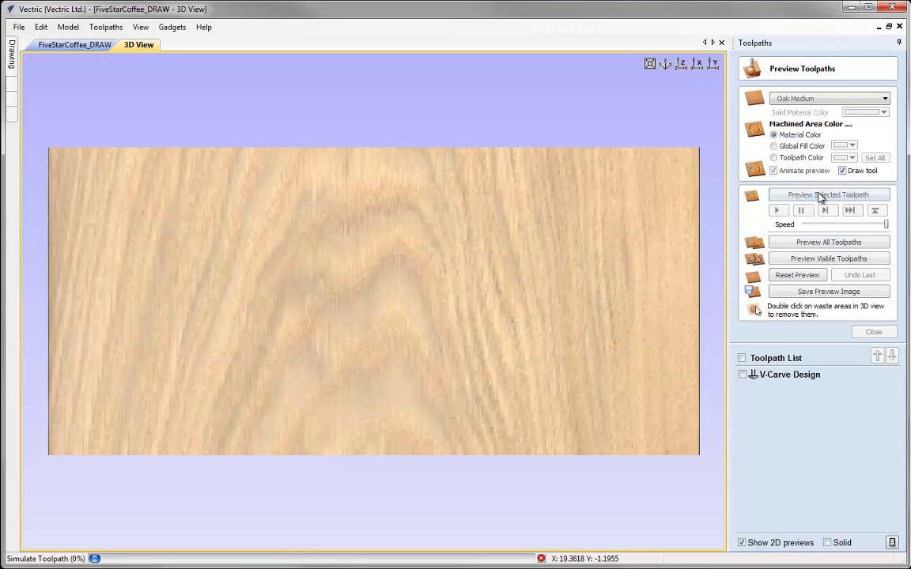
left_click(666, 65)
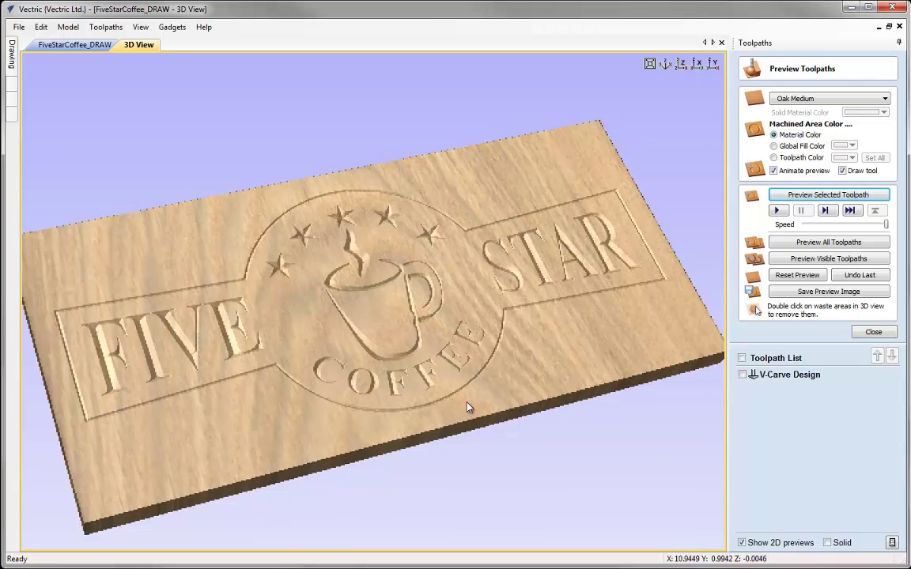
left_click_drag(470, 392, 417, 434)
scroll(393, 409, "up", 3)
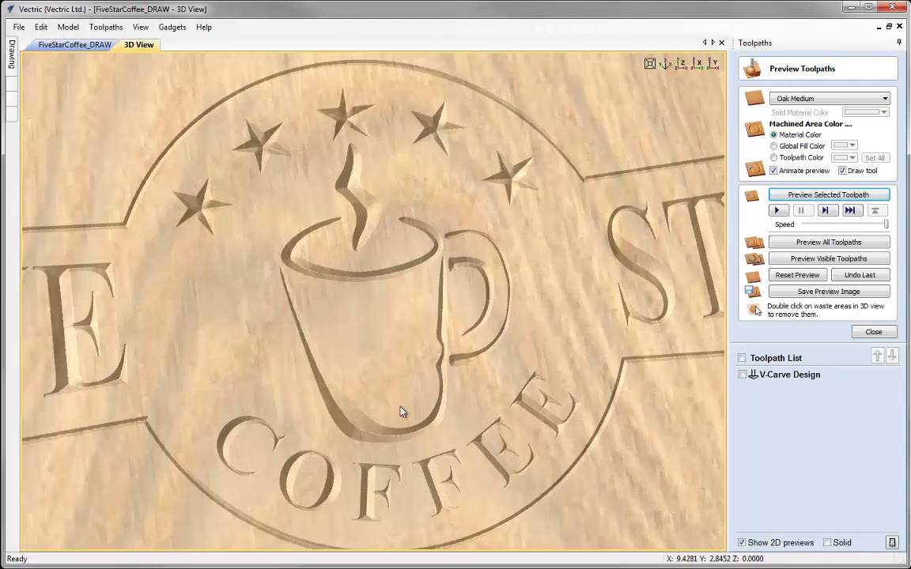
scroll(317, 362, "up", 2)
middle_click_drag(316, 362, 229, 329)
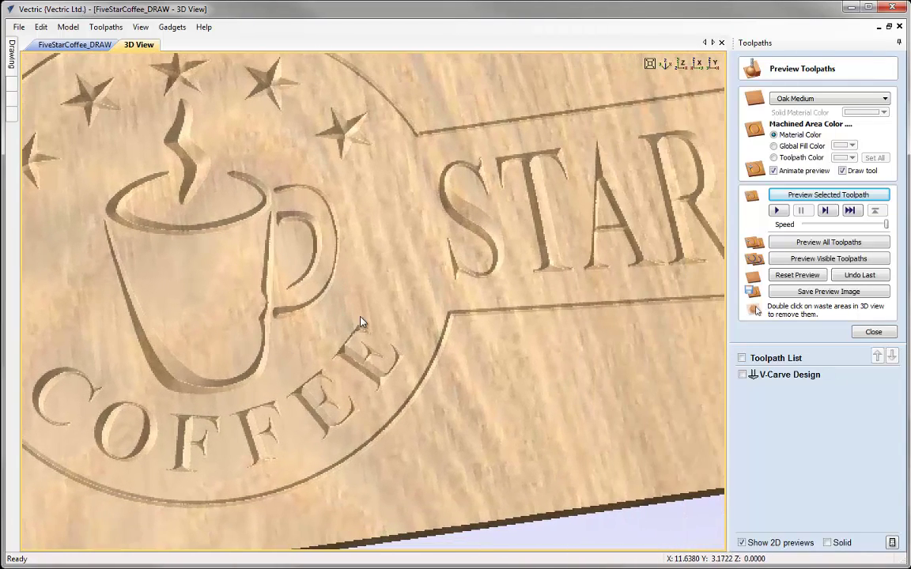
scroll(378, 319, "down", 2)
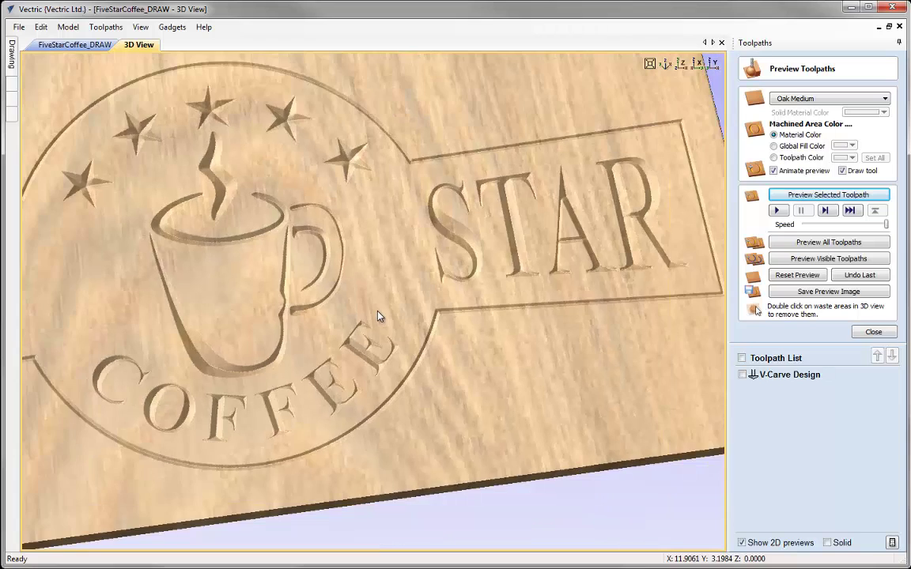
scroll(377, 314, "down", 2)
- Orbit over FIVE and the sign's right end, then return to the isometric view
mouse_move(374, 303)
middle_mouse_down()
mouse_move(492, 309)
mouse_move(332, 309)
mouse_move(408, 316)
mouse_move(360, 301)
middle_mouse_up()
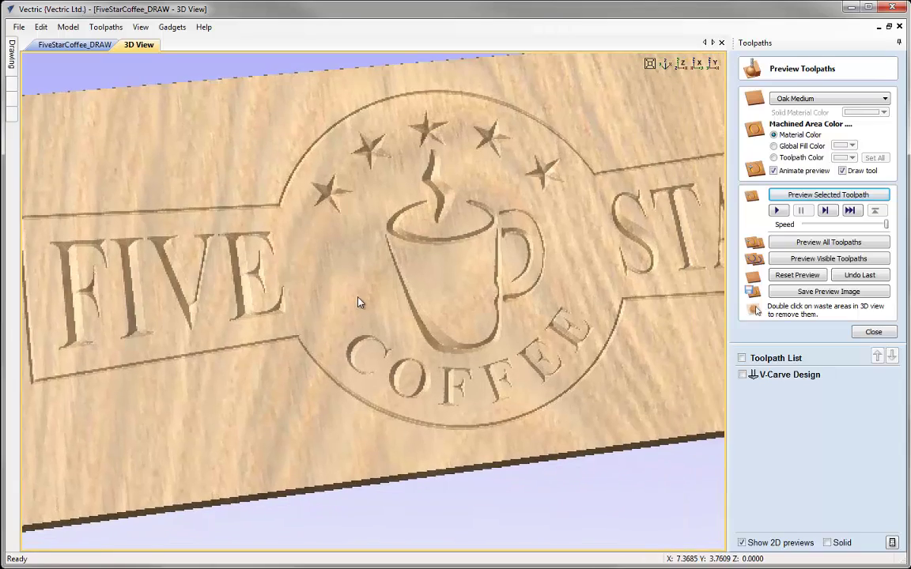
scroll(358, 302, "down", 1)
left_click_drag(343, 292, 259, 246)
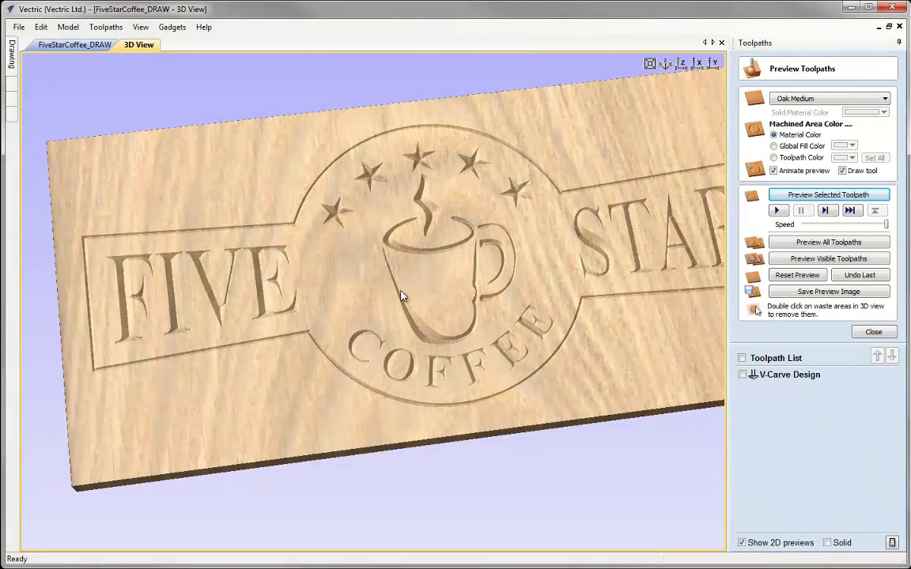
left_click_drag(446, 292, 383, 290)
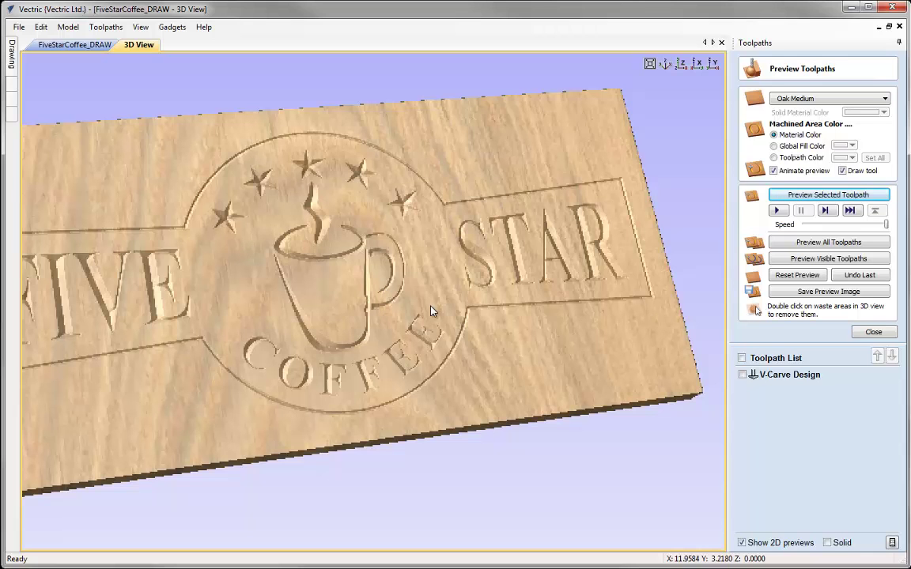
left_click(665, 65)
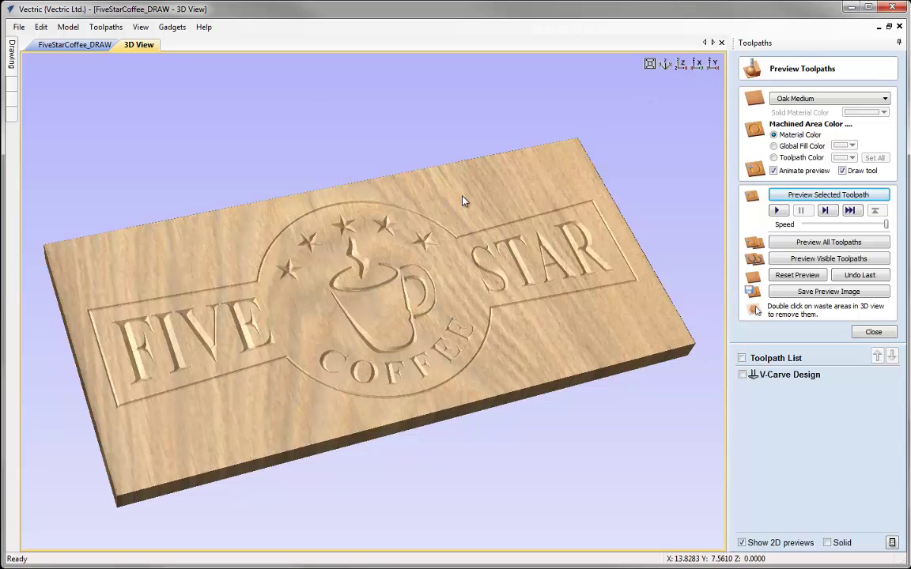
left_click_drag(529, 338, 558, 132)
left_click(663, 66)
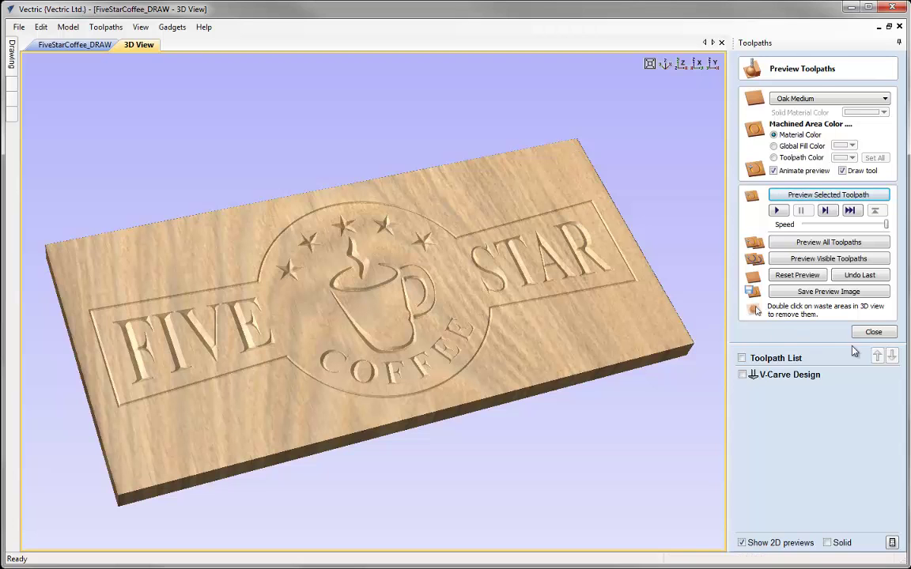
- Switch the V-Carve Design toolpath to the V-Bit (60 deg 0.25") and recalculate it
left_click(876, 338)
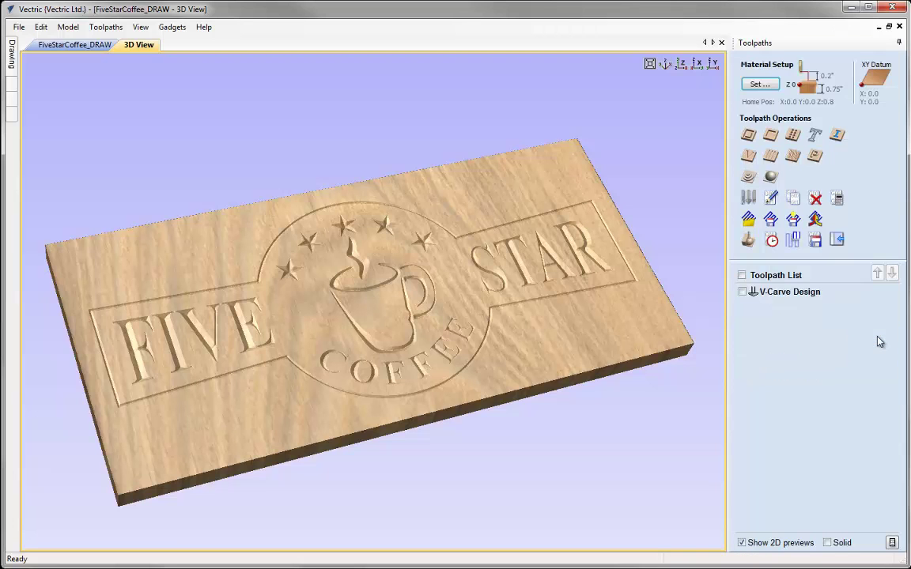
left_click(790, 285)
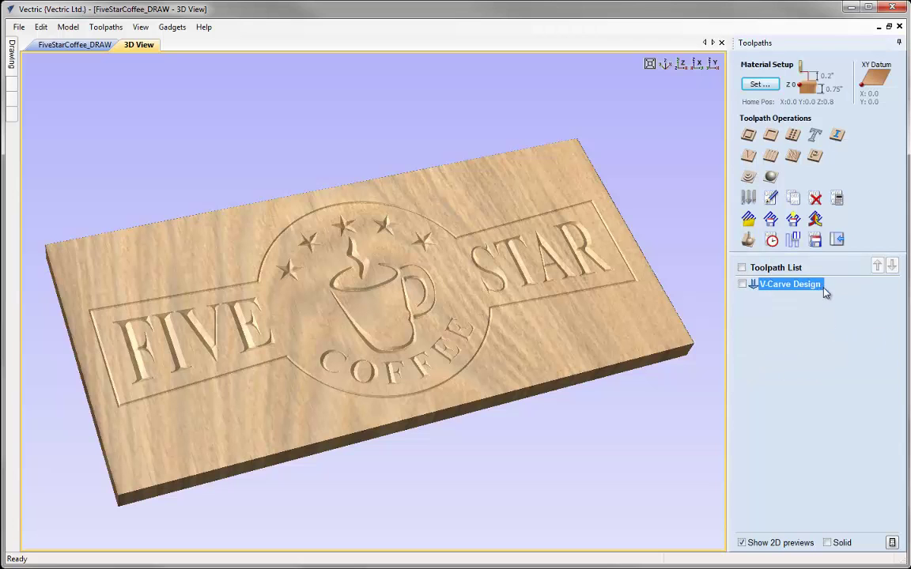
left_click(771, 199)
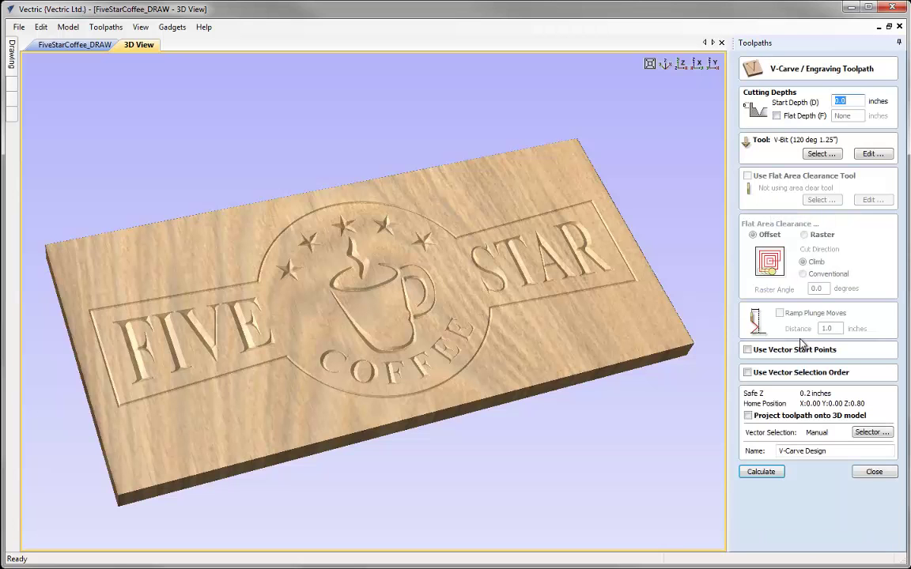
left_click(806, 155)
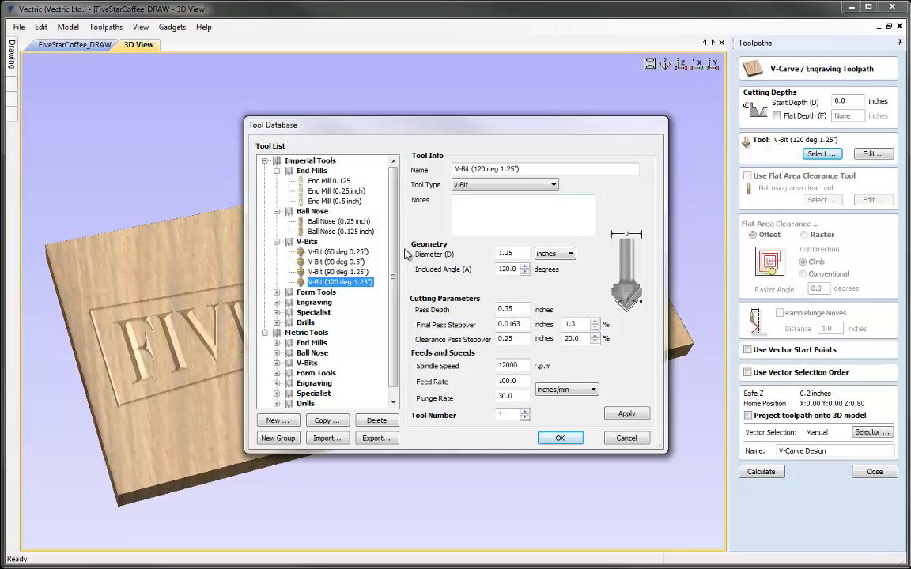
left_click(337, 253)
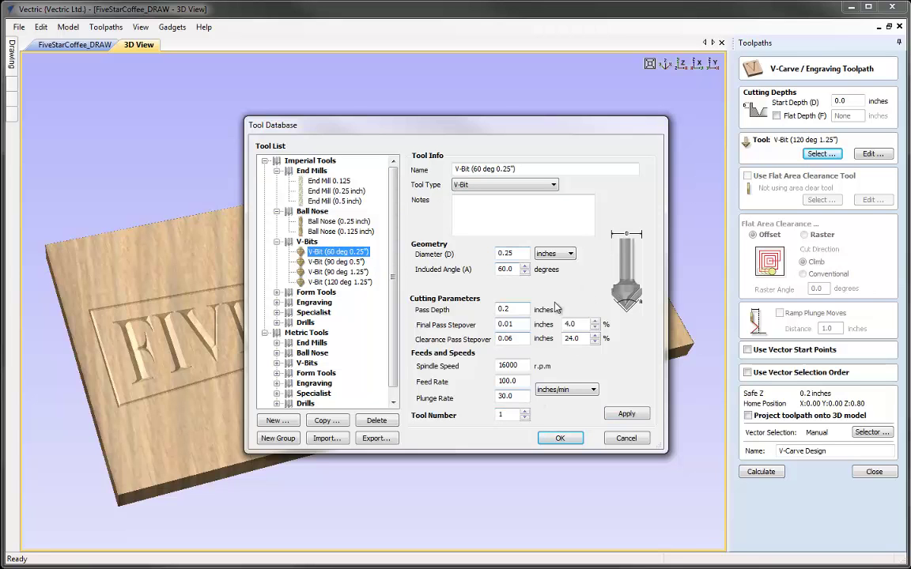
left_click(574, 443)
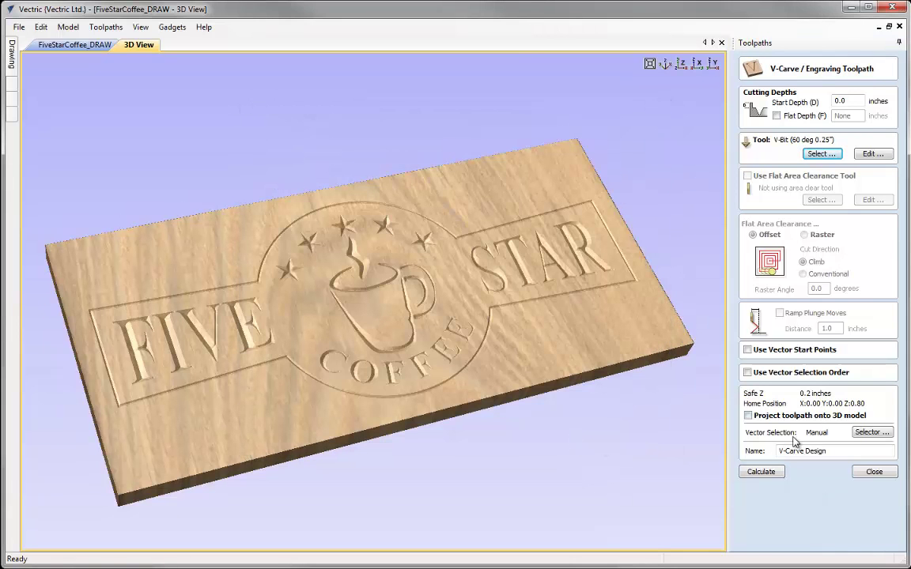
left_click(771, 476)
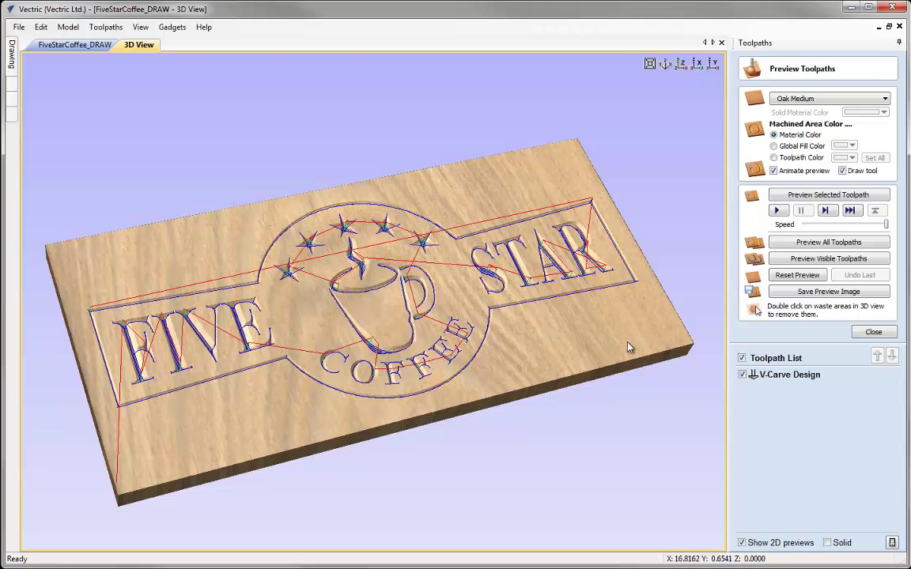
- Preview the recalculated carve, zooming and tilting in on STAR before returning to isometric
left_click(838, 195)
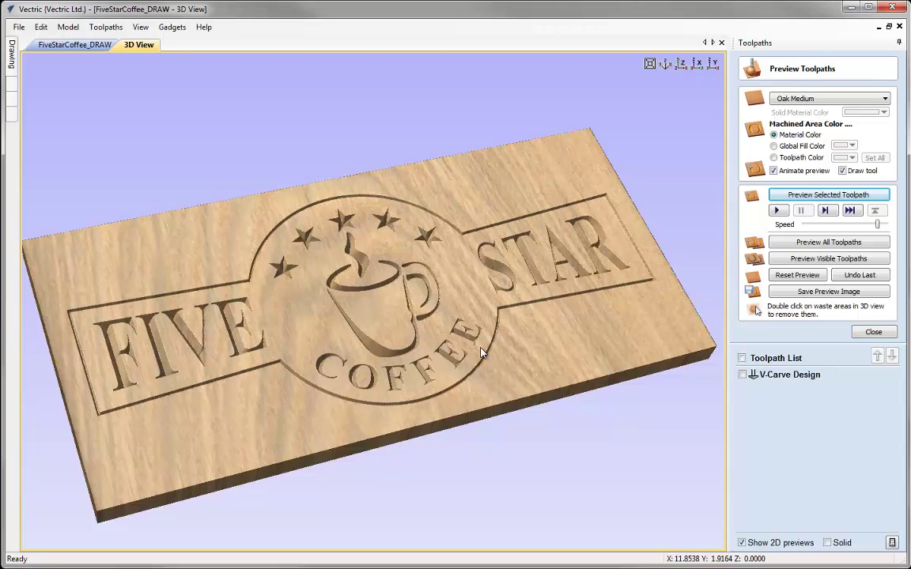
left_click_drag(480, 352, 396, 311)
scroll(494, 314, "up", 3)
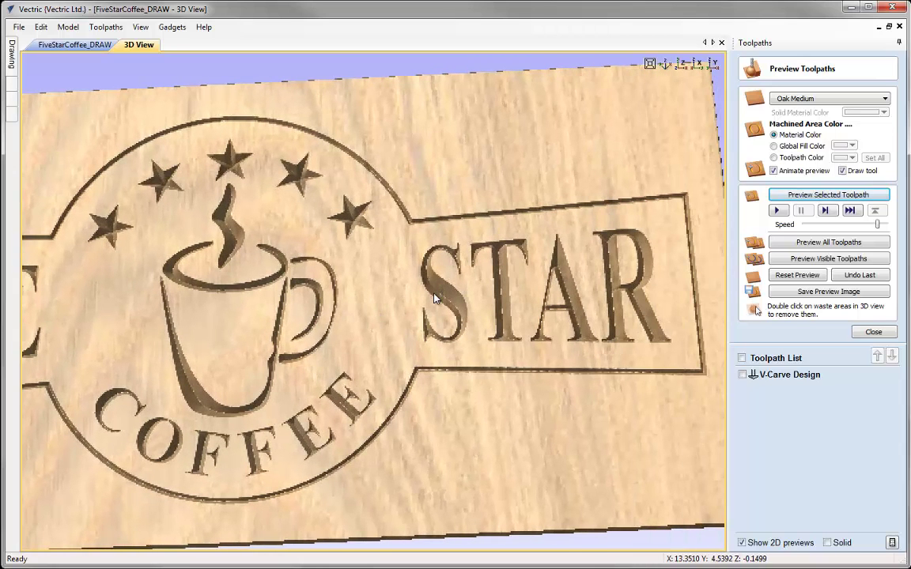
scroll(443, 281, "up", 3)
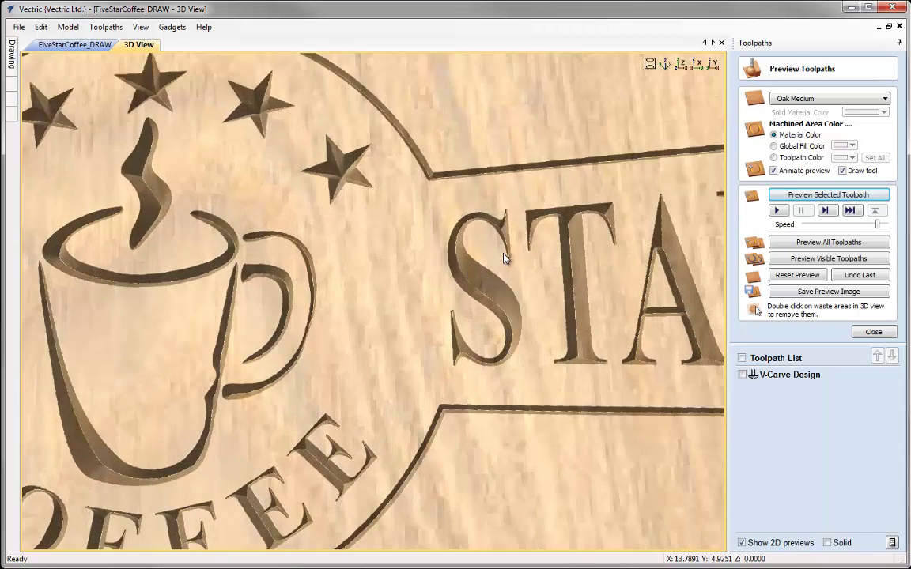
scroll(486, 263, "up", 1)
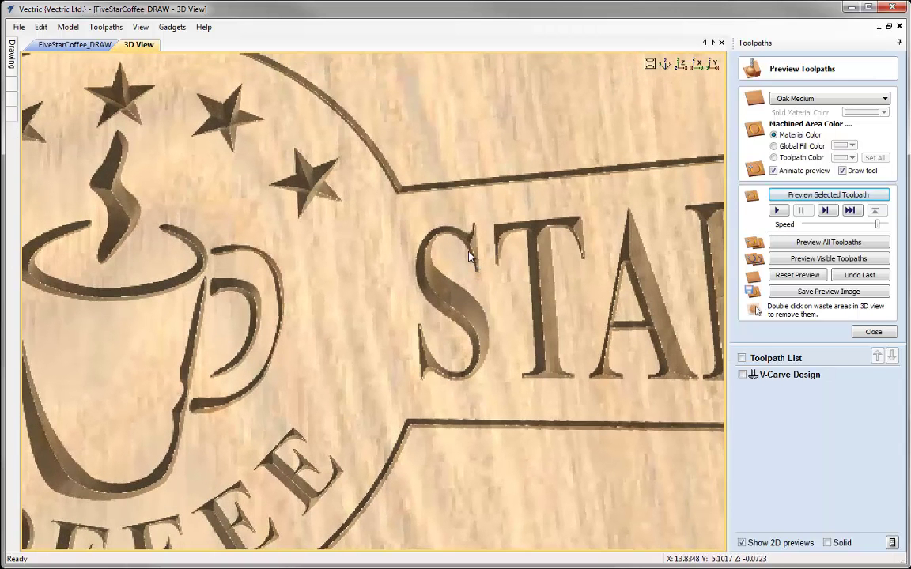
scroll(486, 273, "up", 1)
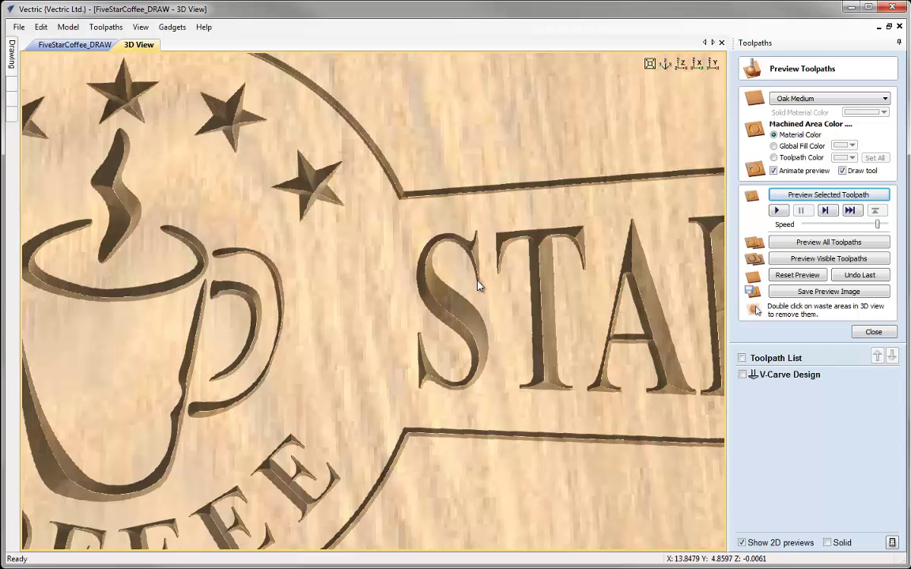
scroll(482, 285, "up", 3)
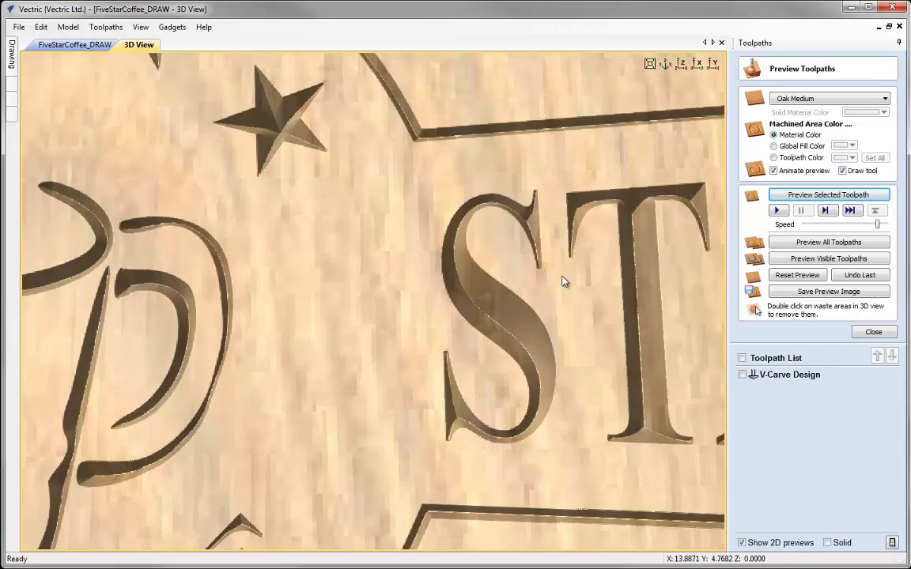
scroll(544, 267, "down", 2)
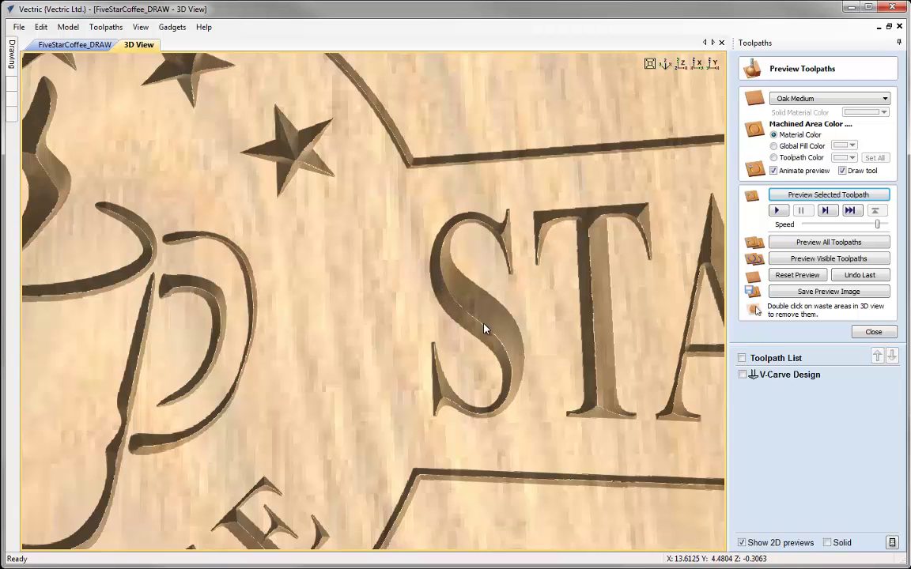
scroll(484, 326, "down", 3)
left_click_drag(480, 335, 98, 361)
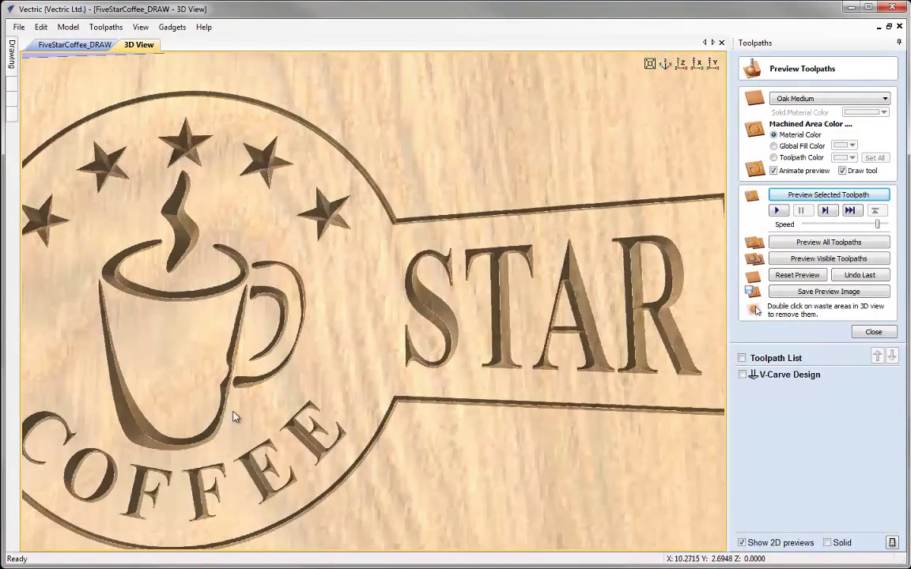
left_click(665, 63)
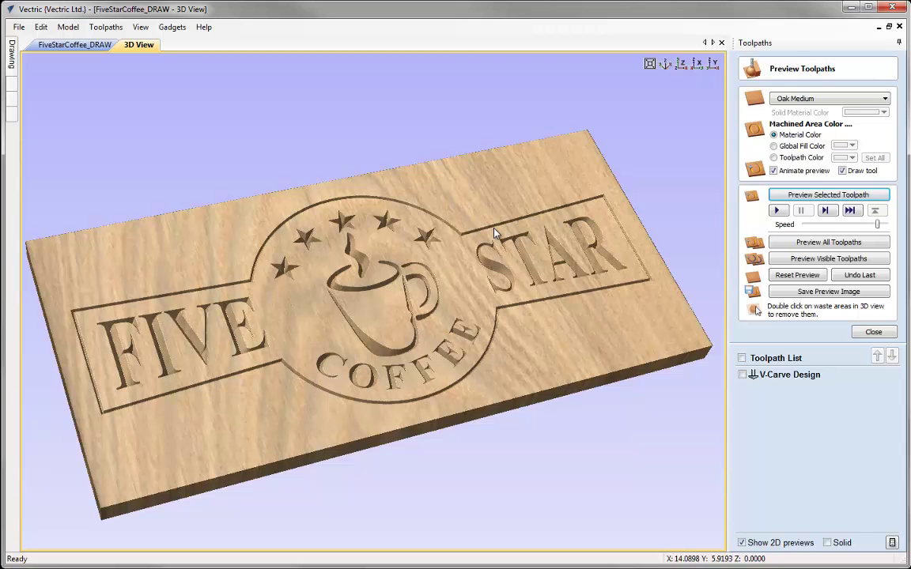
- Reopen V-Carve Design and switch its tool back to the V-Bit (90 deg 1.25")
left_click(874, 333)
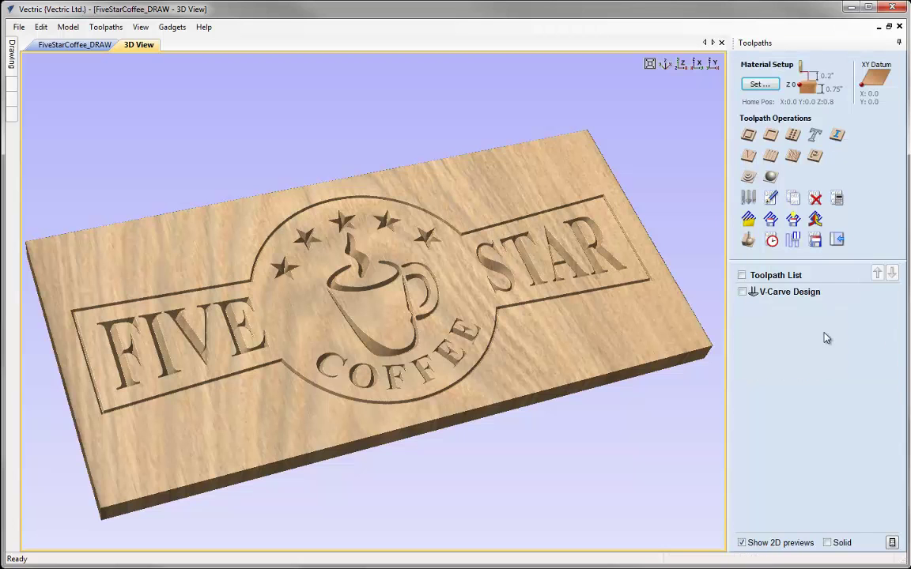
mouse_move(792, 295)
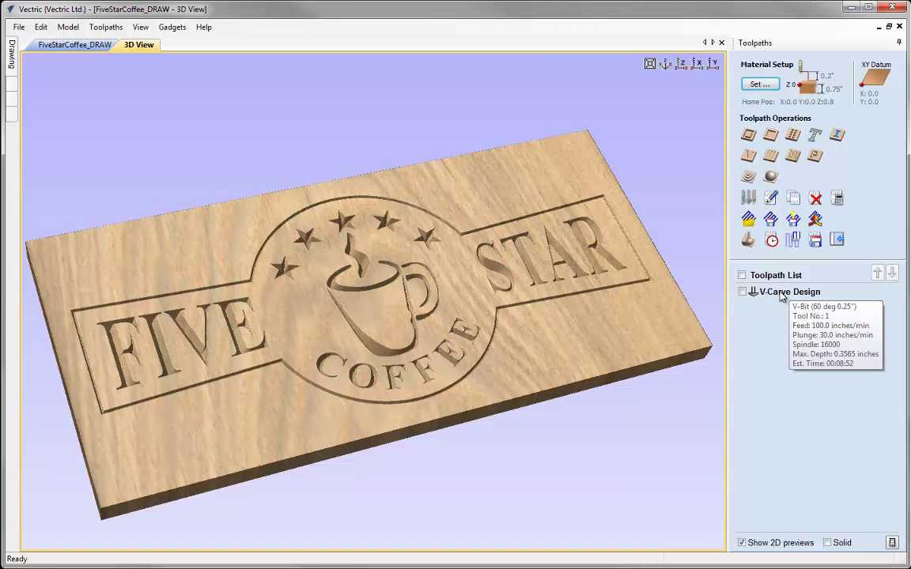
double_click(782, 296)
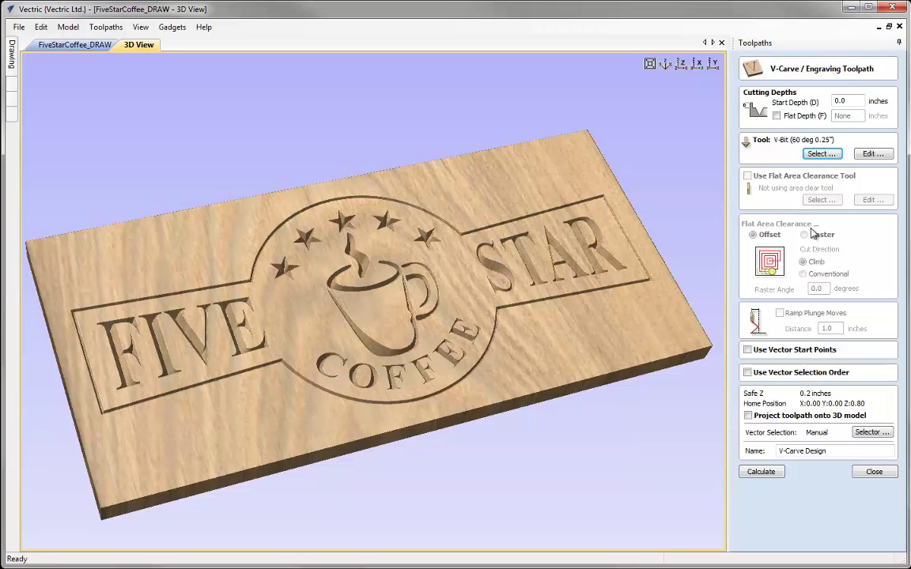
left_click(820, 154)
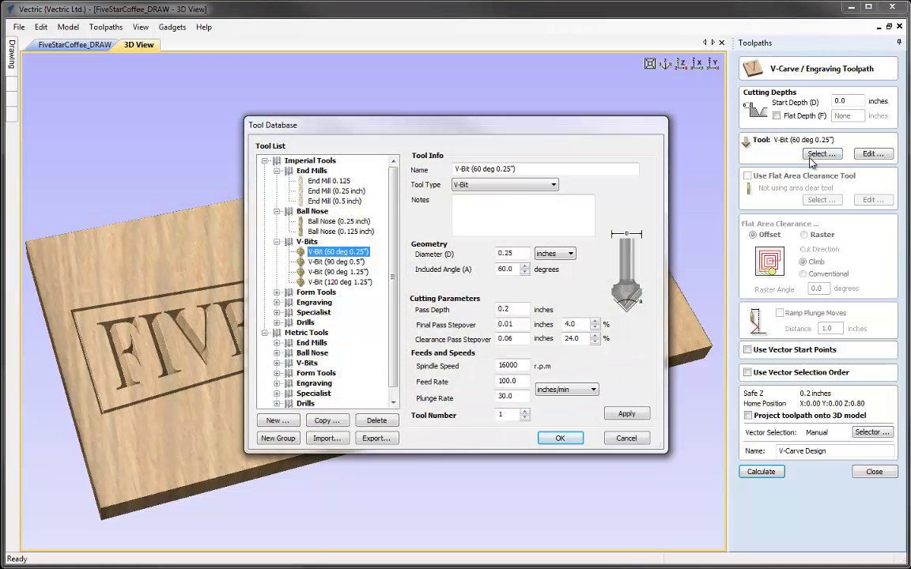
left_click(361, 273)
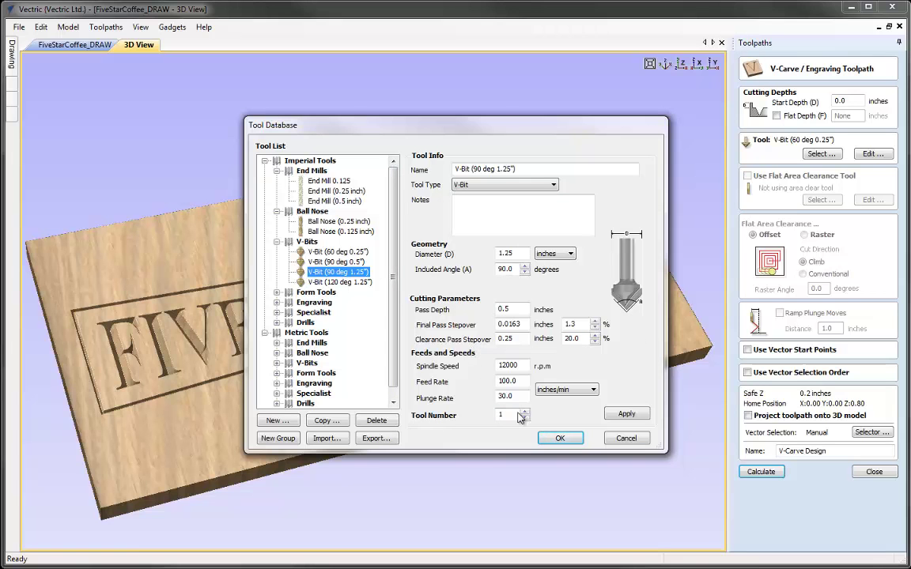
left_click(554, 436)
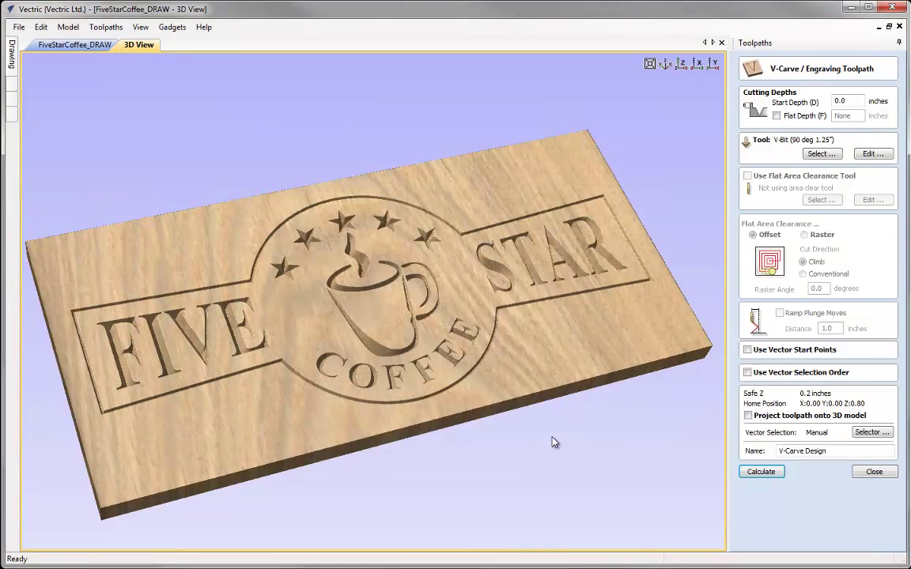
- Recalculate the V-Carve Design toolpath and re-run its carving simulation on a cleared preview
left_click(763, 472)
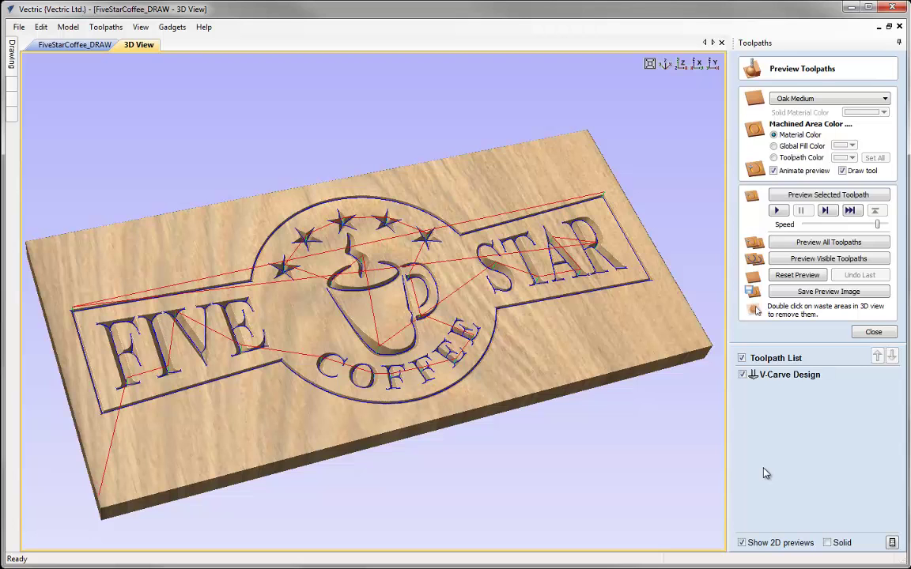
left_click(798, 275)
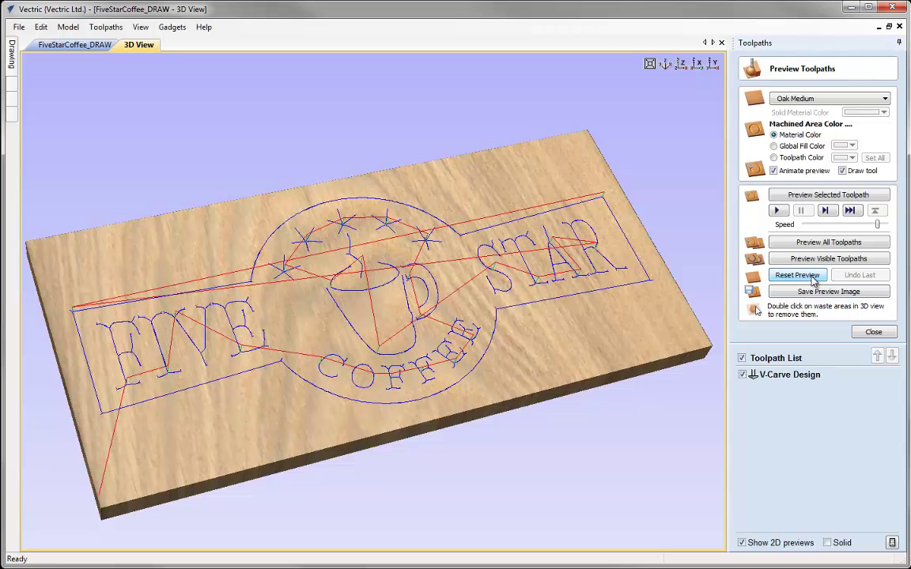
left_click(825, 196)
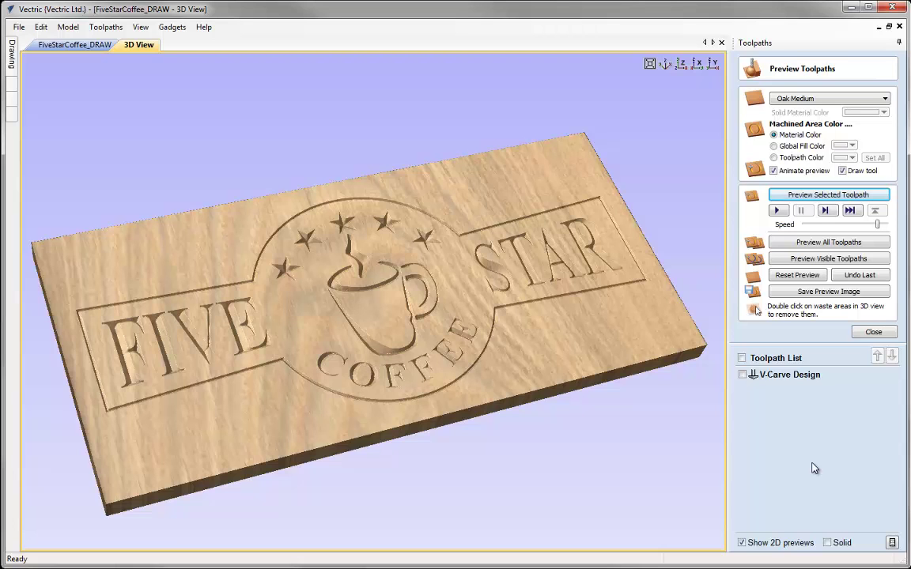
- Close the toolpath preview, return to FiveStarCoffee_DRAW and select just the sign's outer outline
left_click(874, 332)
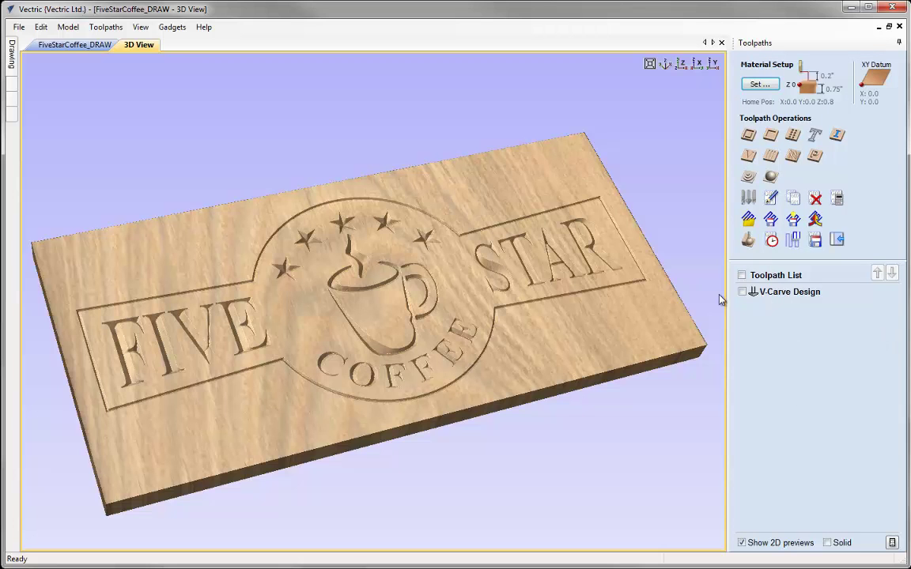
left_click(83, 46)
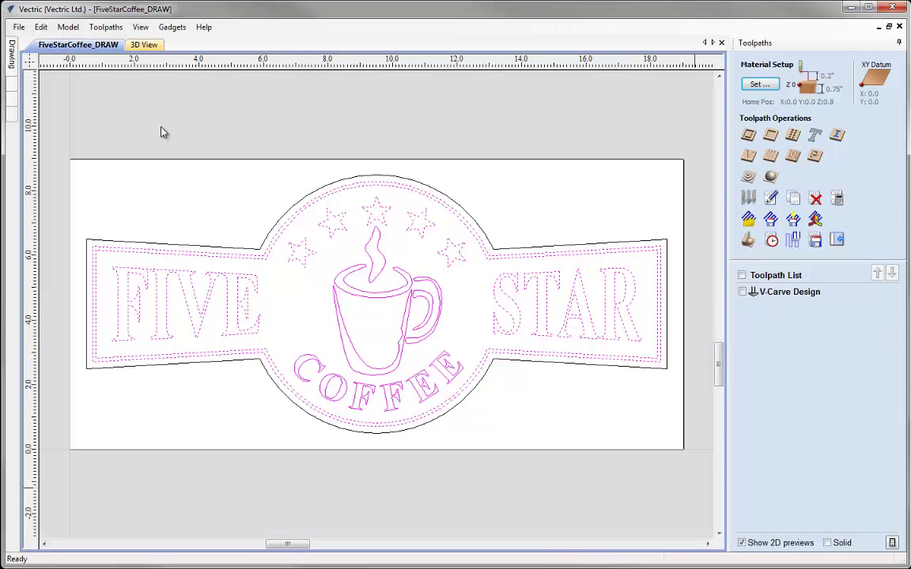
left_click(282, 175)
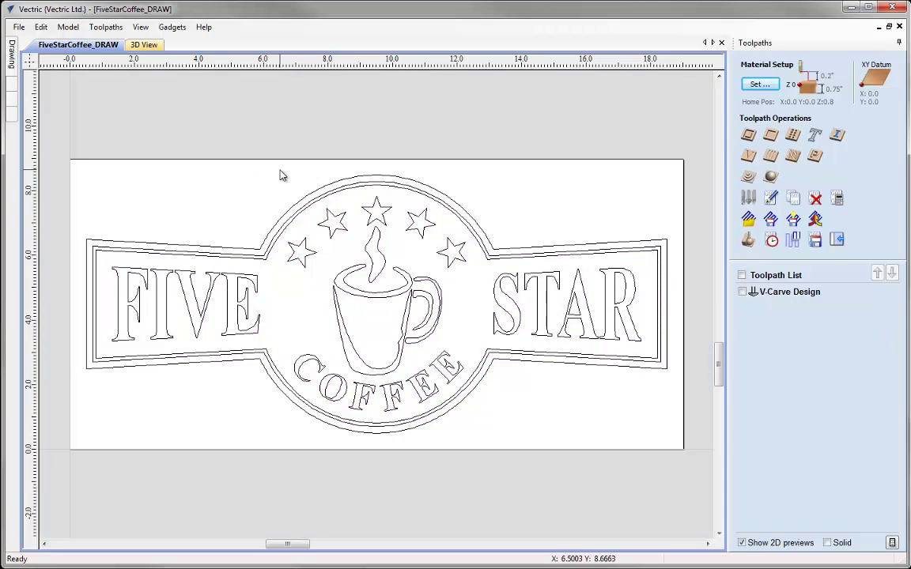
left_click(441, 196)
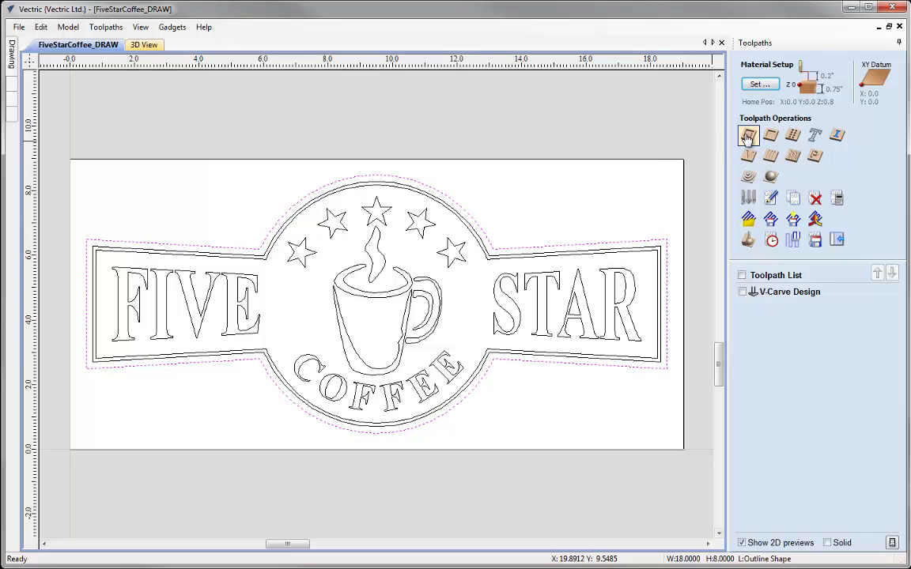
- Start a 2D profile toolpath at 0.75-inch cut depth using the End Mill (0.25 inch)
left_click(749, 138)
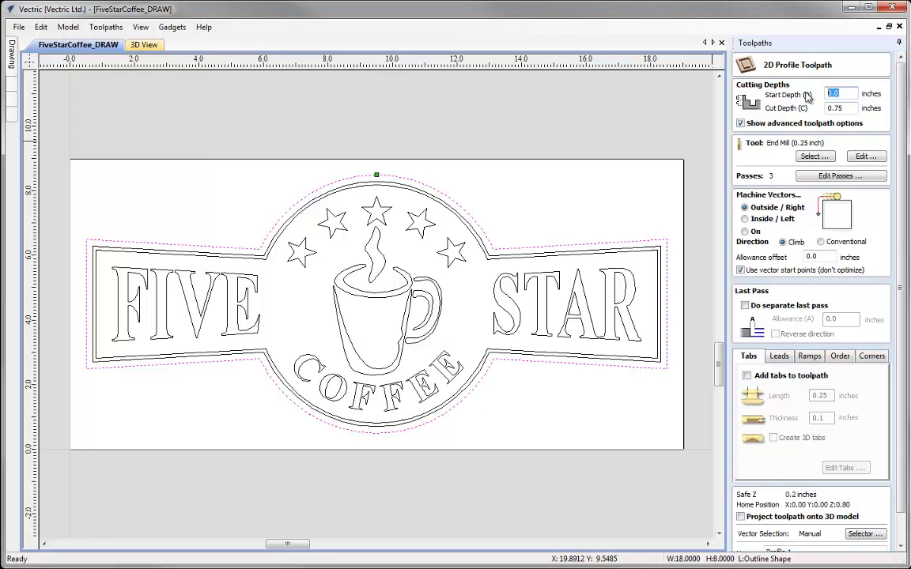
double_click(838, 108)
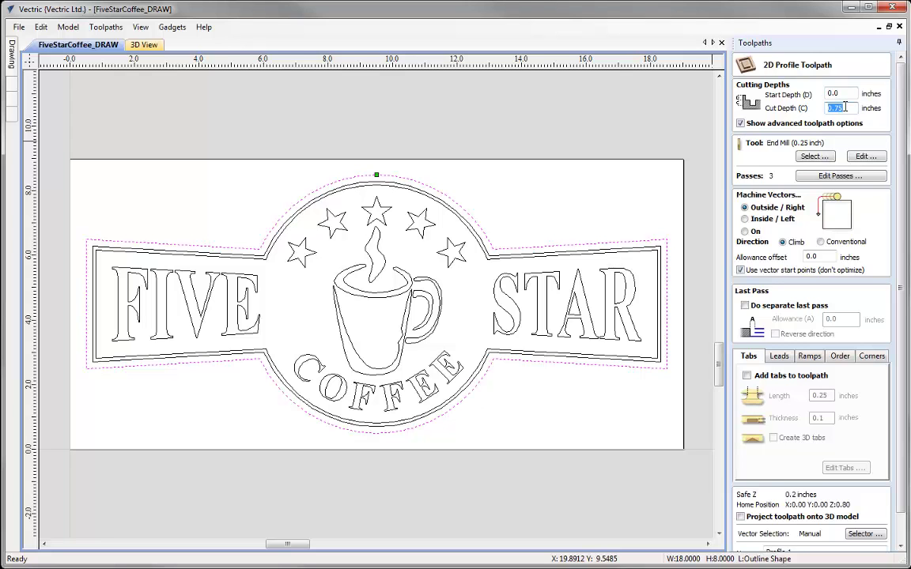
left_click(846, 107)
left_click(732, 144)
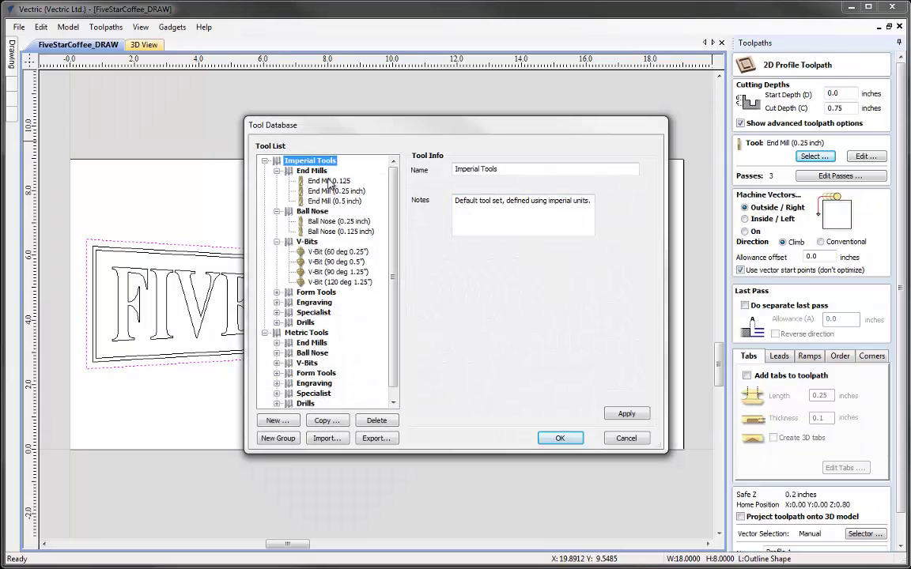
left_click(329, 182)
left_click(326, 192)
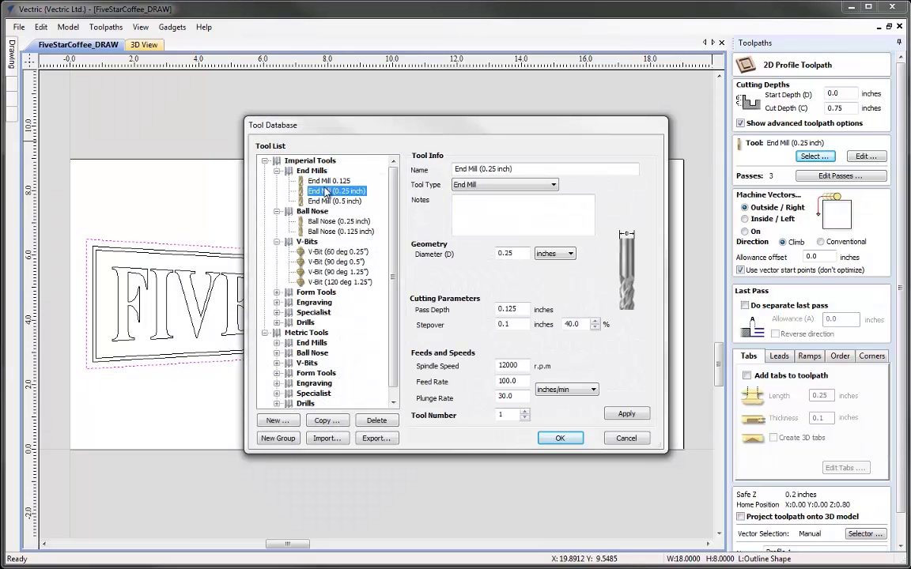
left_click(573, 441)
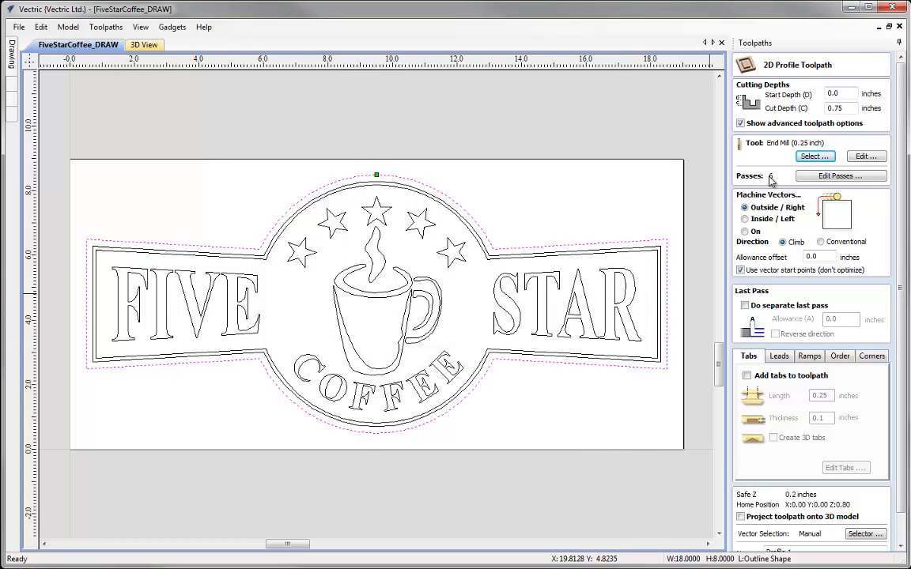
- Set the end mill's pass depth to 0.25, reducing the profile to 3 passes
left_click(862, 158)
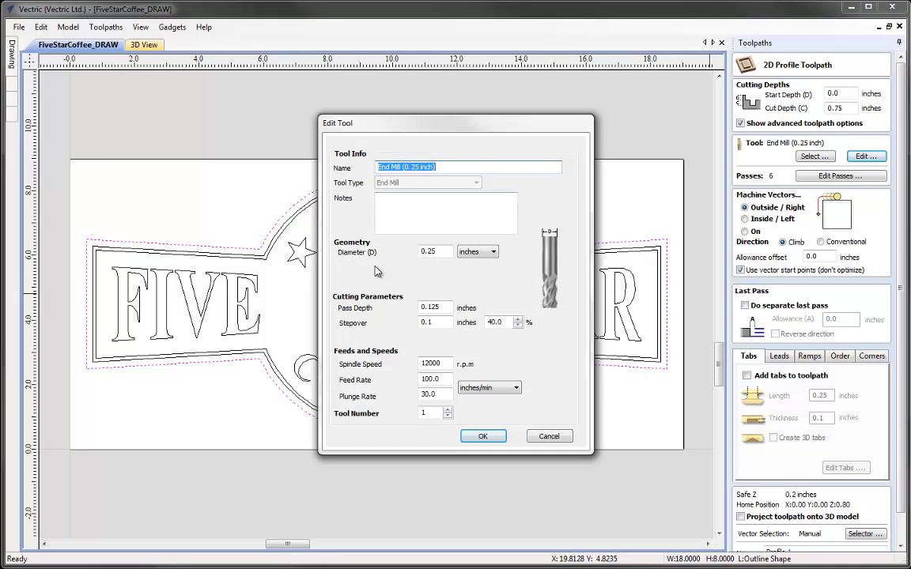
key("Tab")
key("Tab")
key("Tab")
key("Tab")
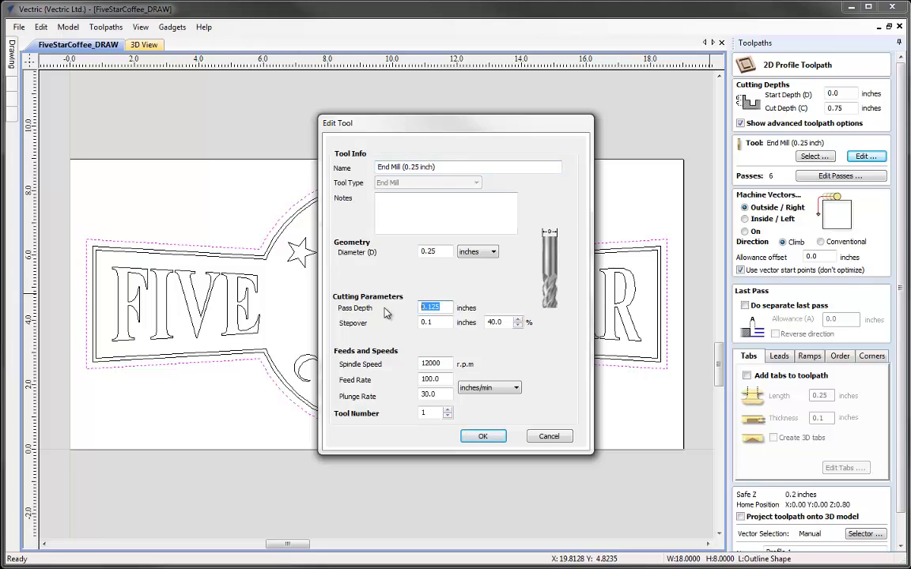
type("0.25")
left_click(482, 440)
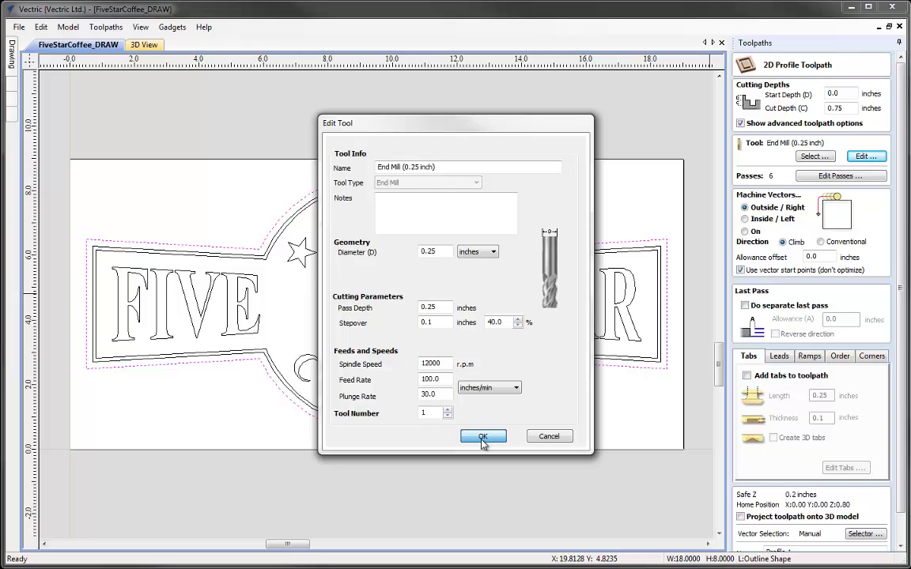
left_click(482, 439)
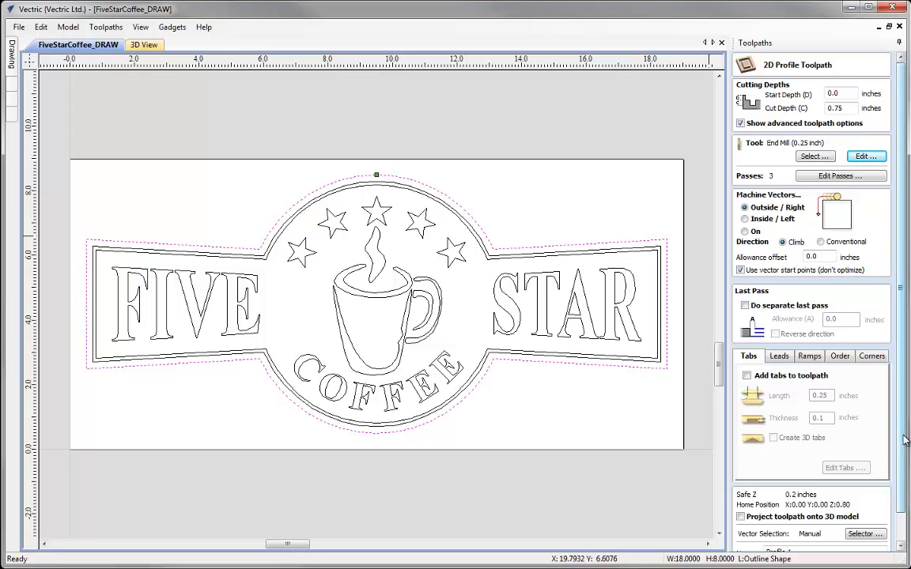
- Rename the toolpath to 'Profile Cut Out'
scroll(814, 395, "down", 1)
left_click(805, 521)
key("BackSpace")
key("BackSpace")
type("Cut Out")
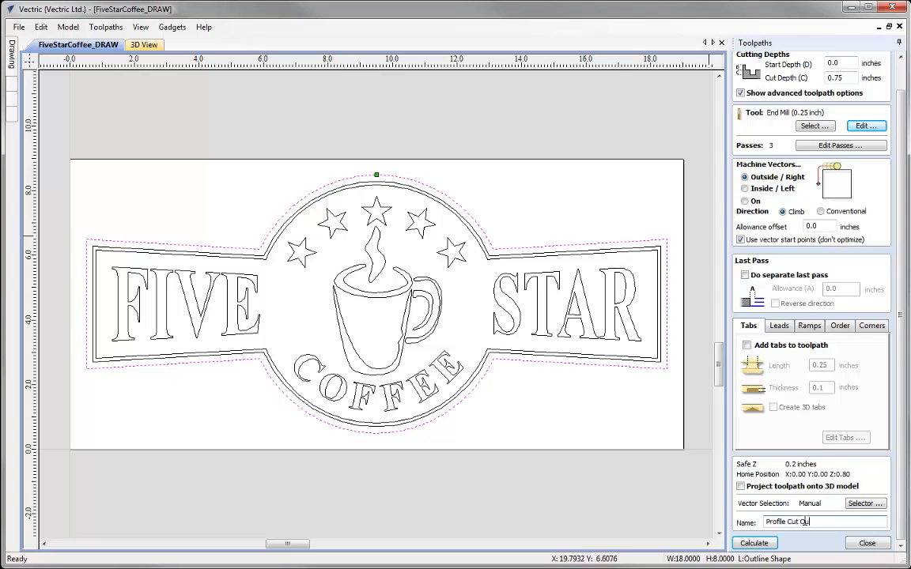
- Calculate the Profile Cut Out toolpath and simulate it in isometric view
left_click(754, 543)
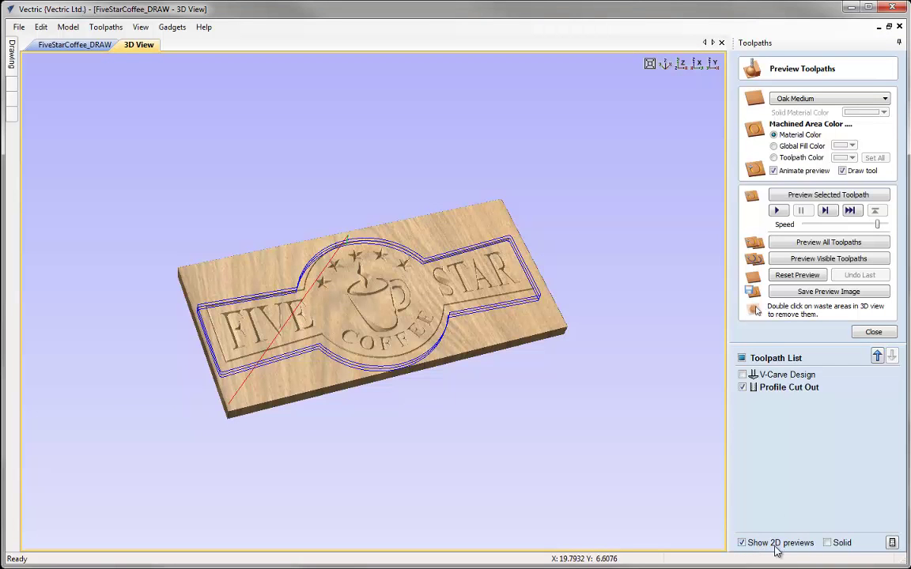
left_click(665, 65)
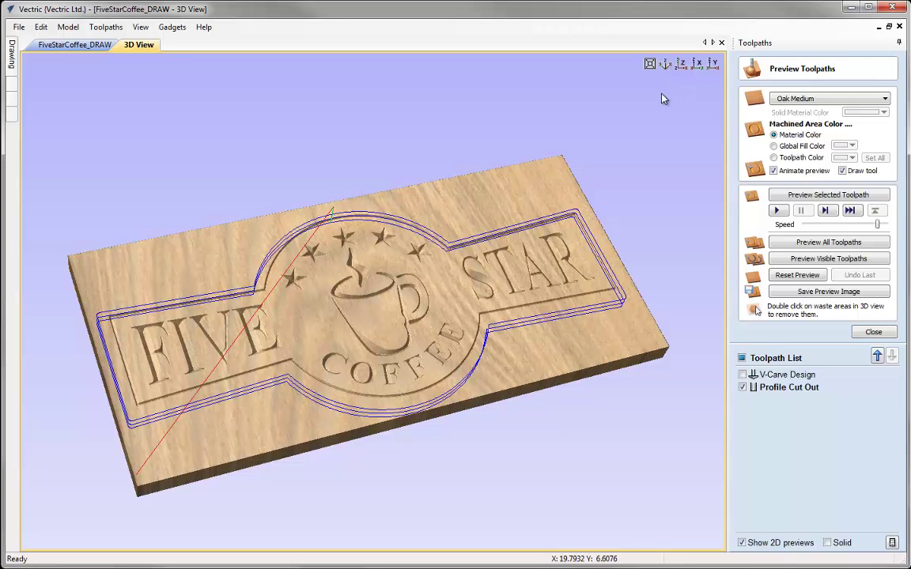
left_click(826, 195)
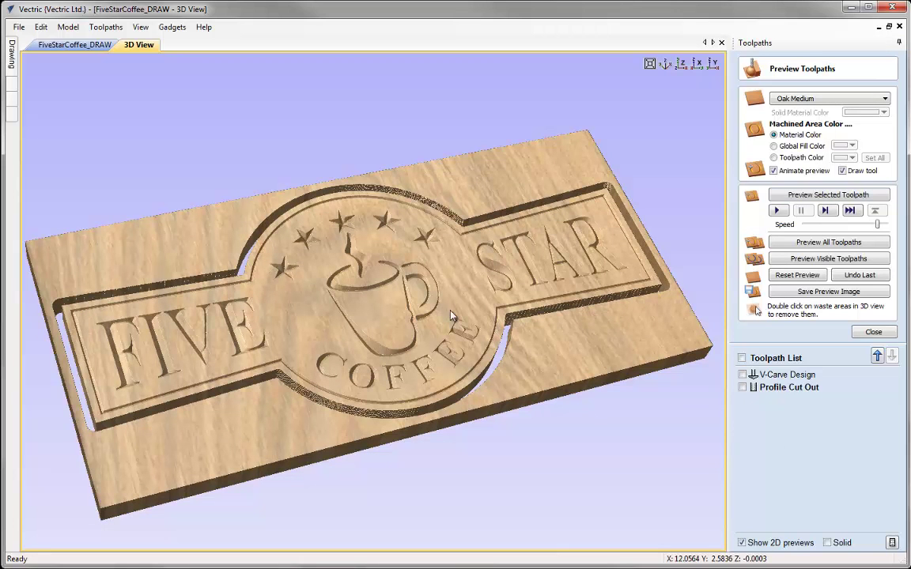
- Remove the waste board from the simulation and turn the cut-out sign to a front-on view
left_click_drag(405, 260, 340, 358)
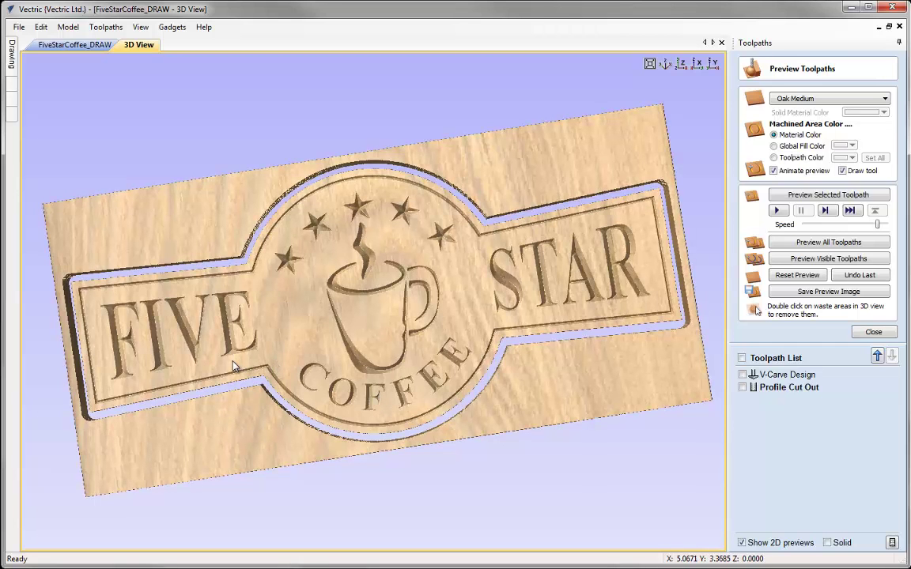
double_click(609, 370)
left_click_drag(567, 216, 646, 269)
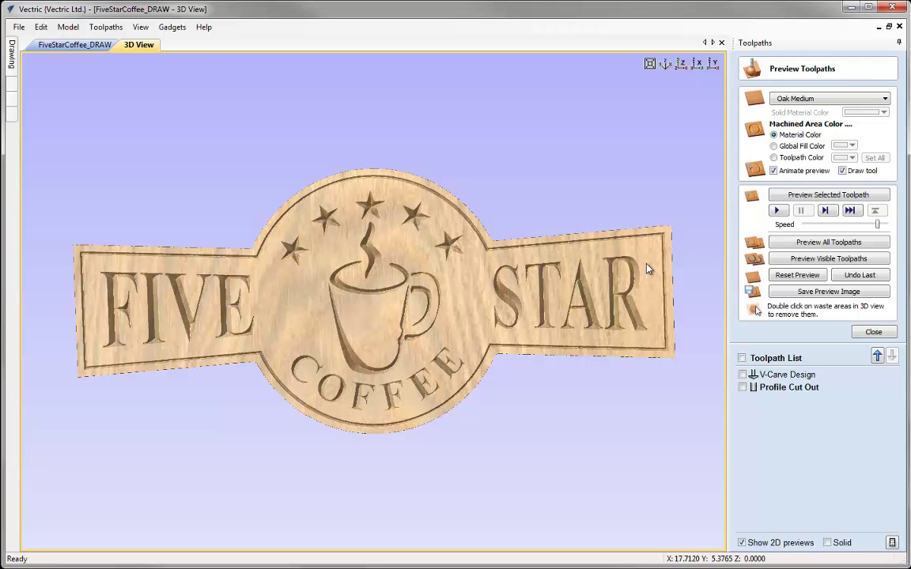
left_click(853, 276)
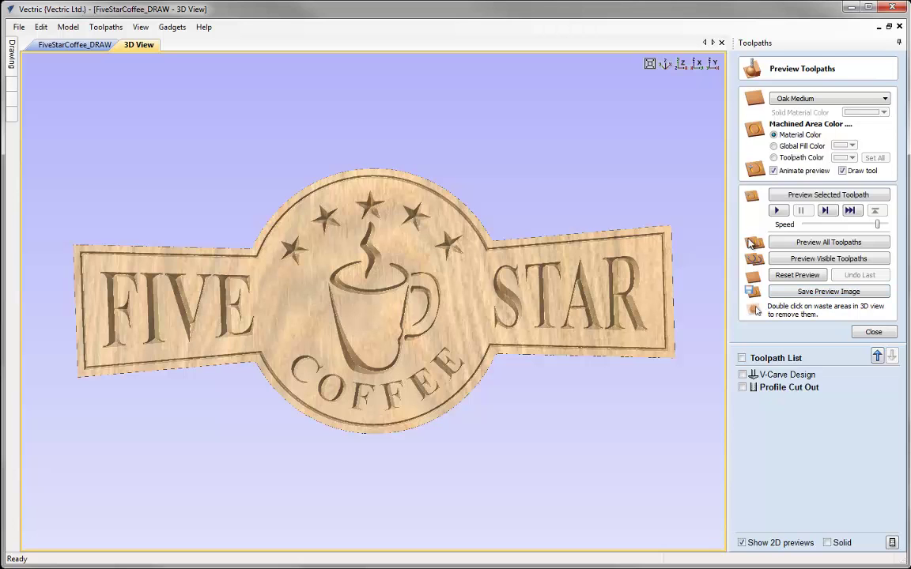
- Change the preview material from Canadian Maple to a solid dark blue colour
left_click_drag(354, 295, 430, 282)
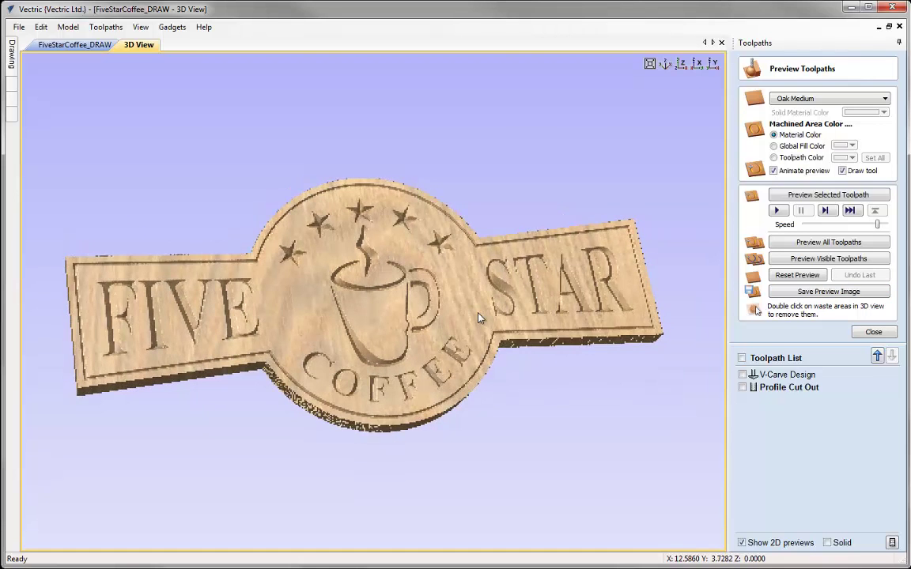
left_click(832, 100)
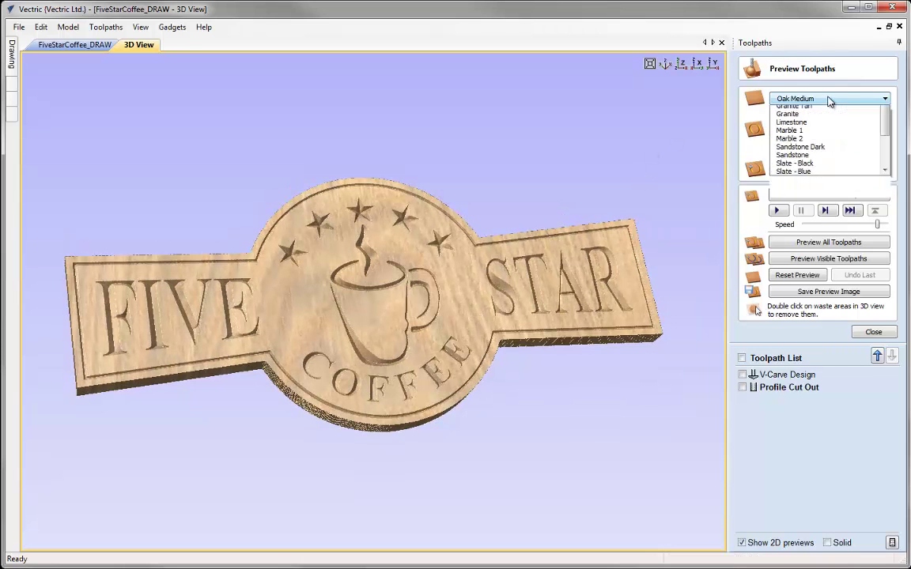
left_click_drag(885, 213, 885, 119)
left_click(821, 161)
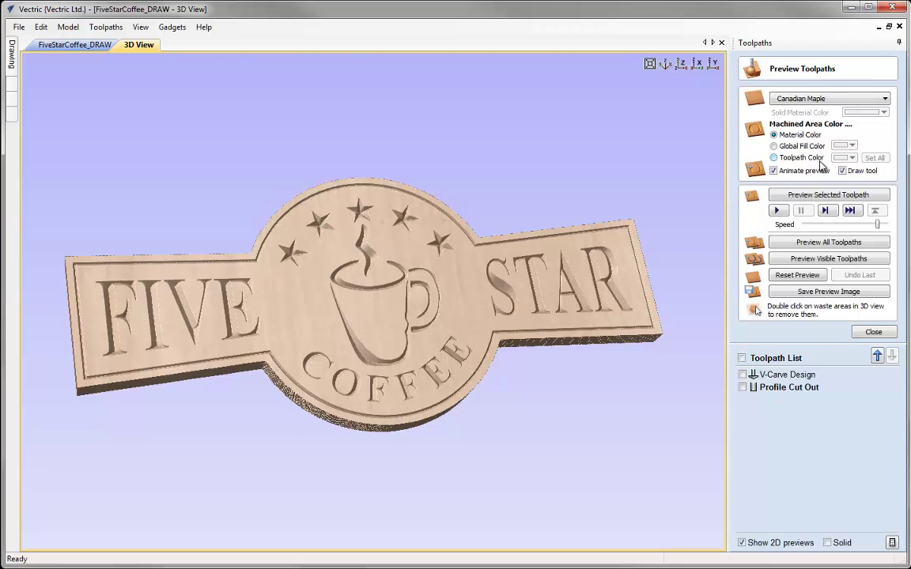
left_click(825, 101)
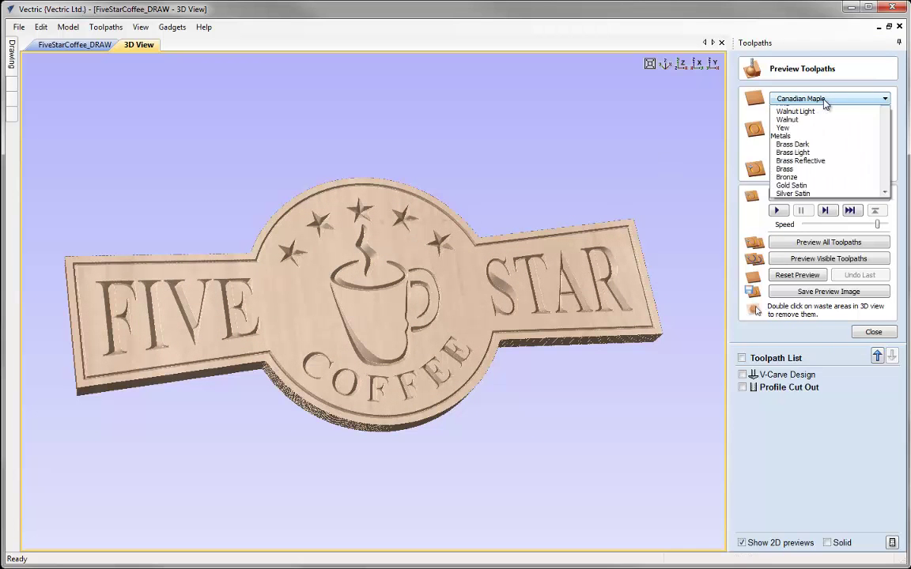
scroll(817, 114, "up", 2)
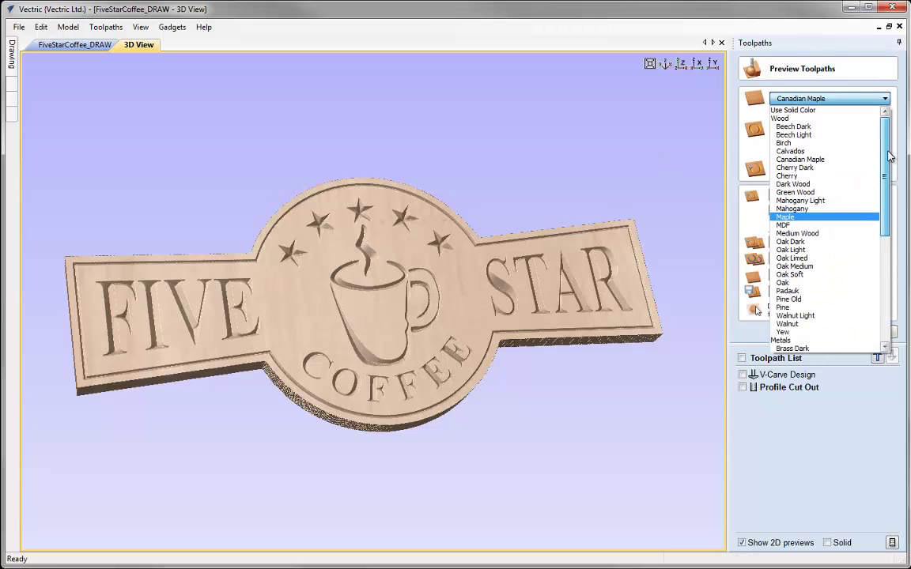
left_click(815, 111)
left_click(878, 113)
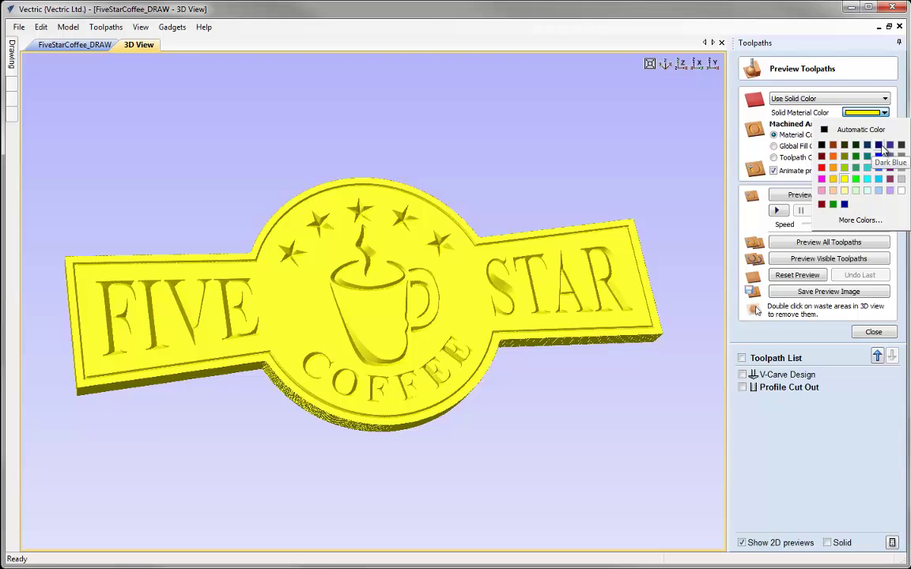
left_click(878, 146)
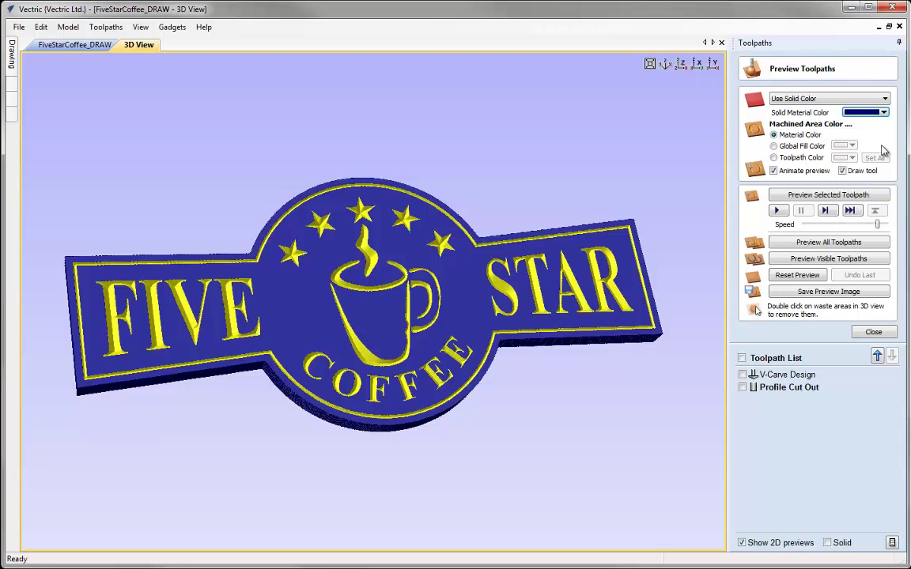
- Colour the V-Carve Design toolpath areas by toolpath colour, trying yellow, gold and cyan
left_click(787, 375)
left_click(791, 389)
left_click(794, 376)
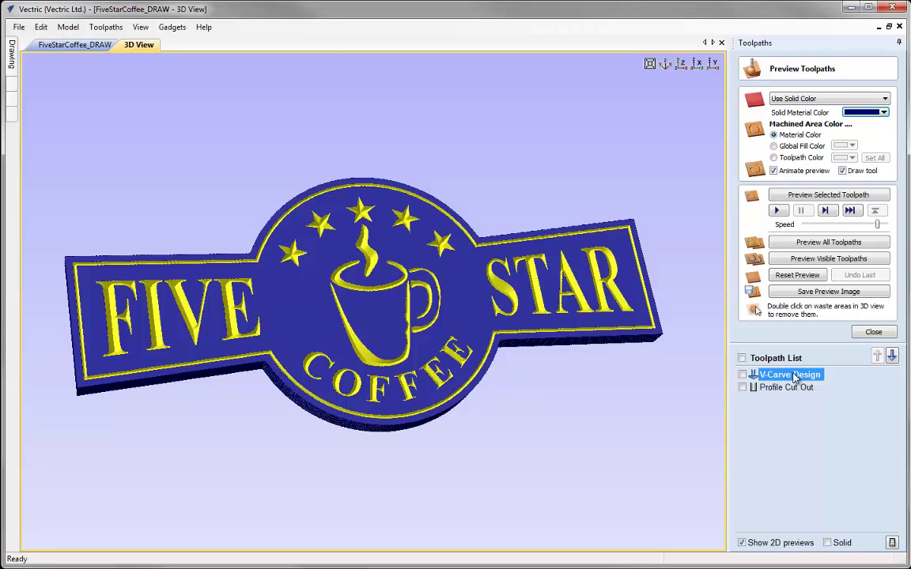
mouse_move(787, 382)
left_click(789, 161)
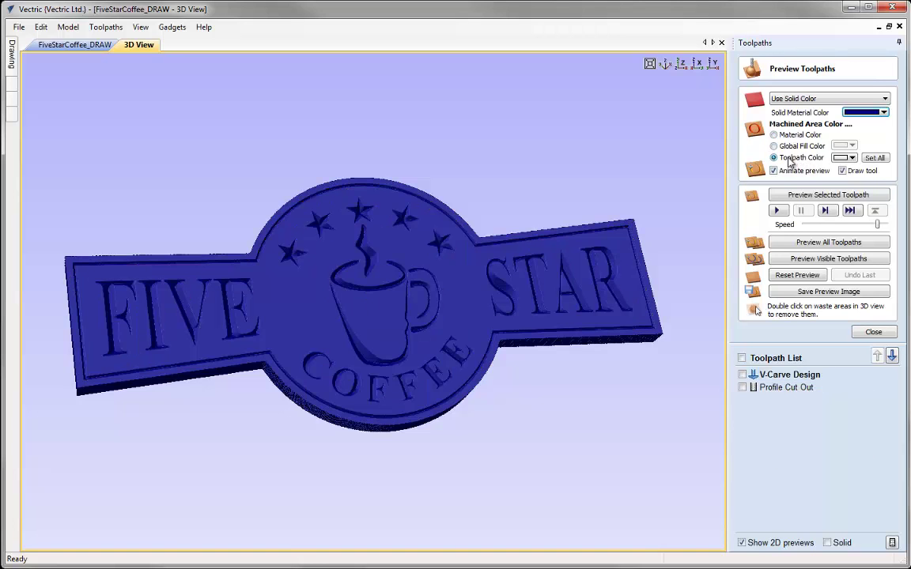
left_click(852, 158)
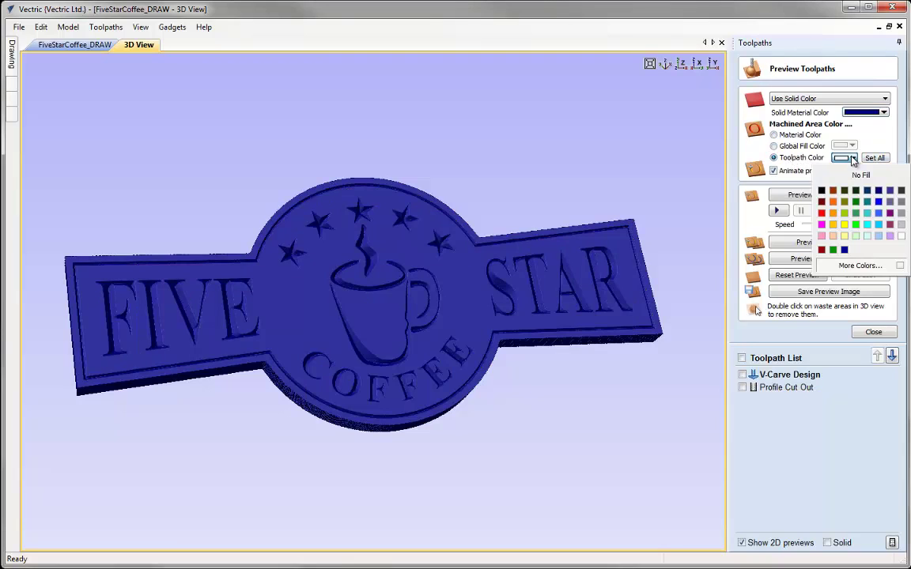
left_click(845, 226)
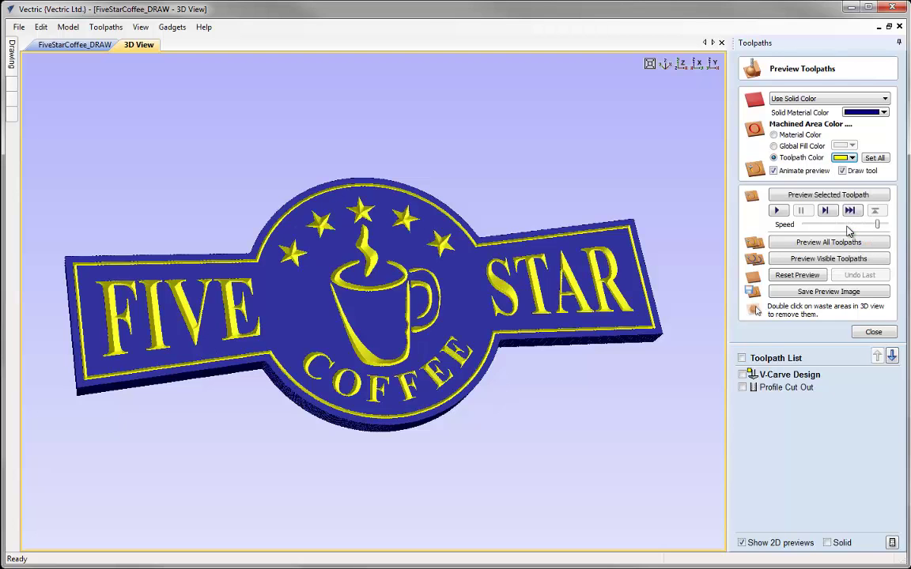
left_click(848, 157)
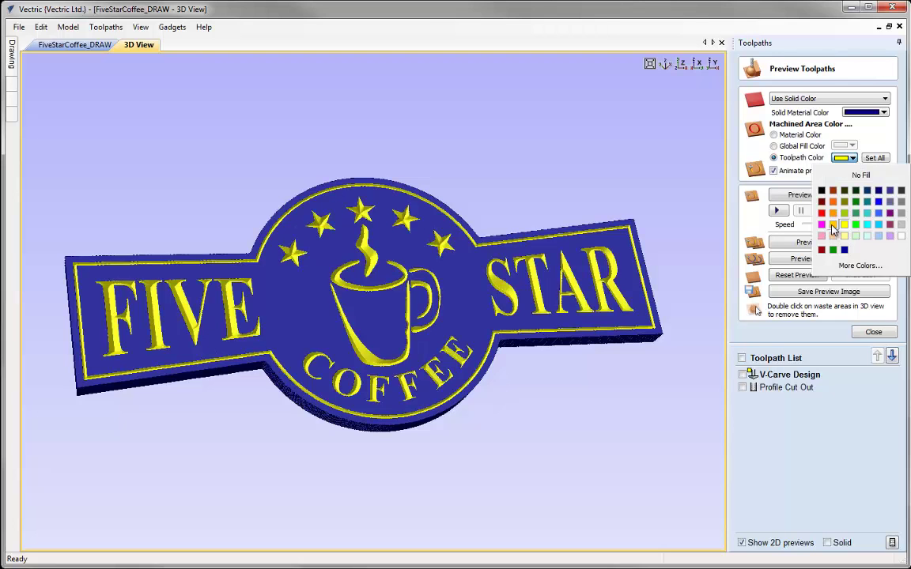
left_click(832, 225)
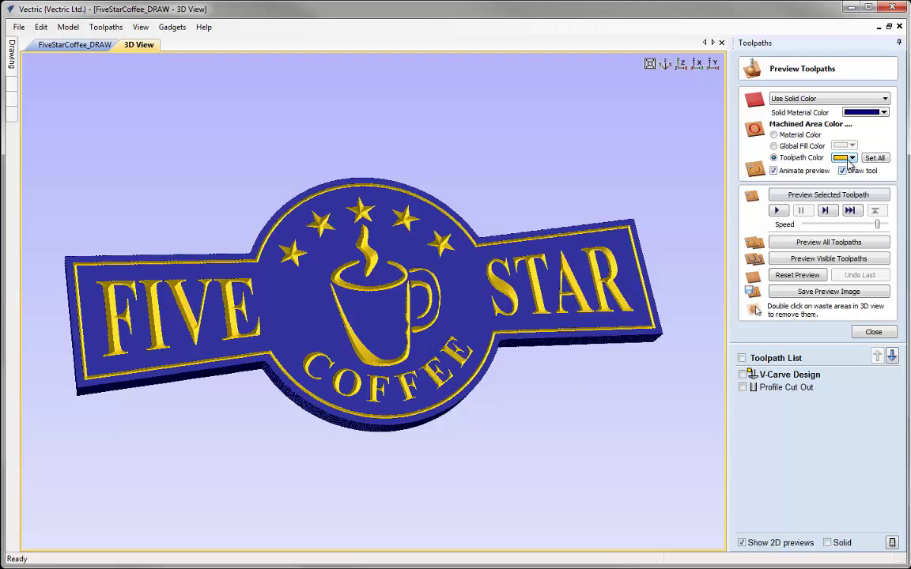
left_click(850, 158)
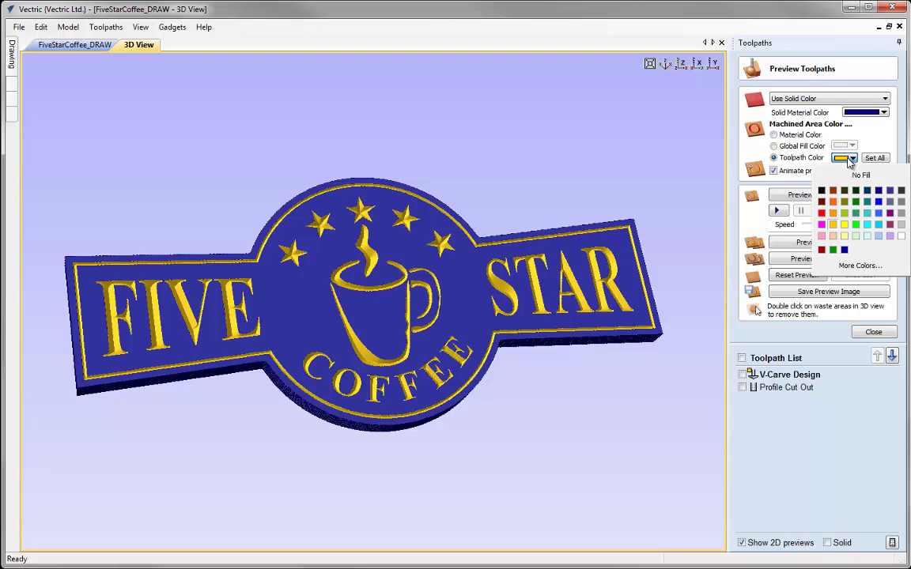
left_click(868, 225)
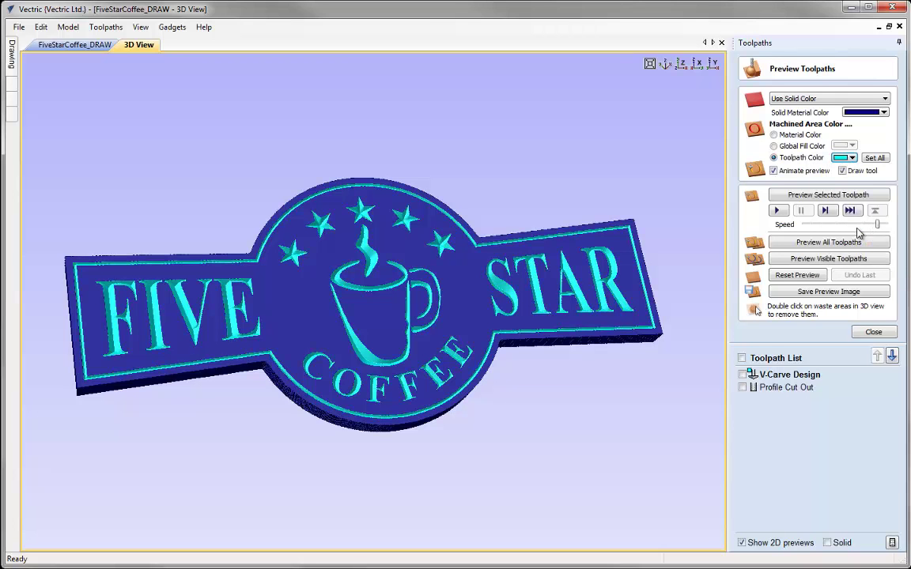
- Make the solid material yellow and the toolpath areas a near-black dark colour
left_click(879, 114)
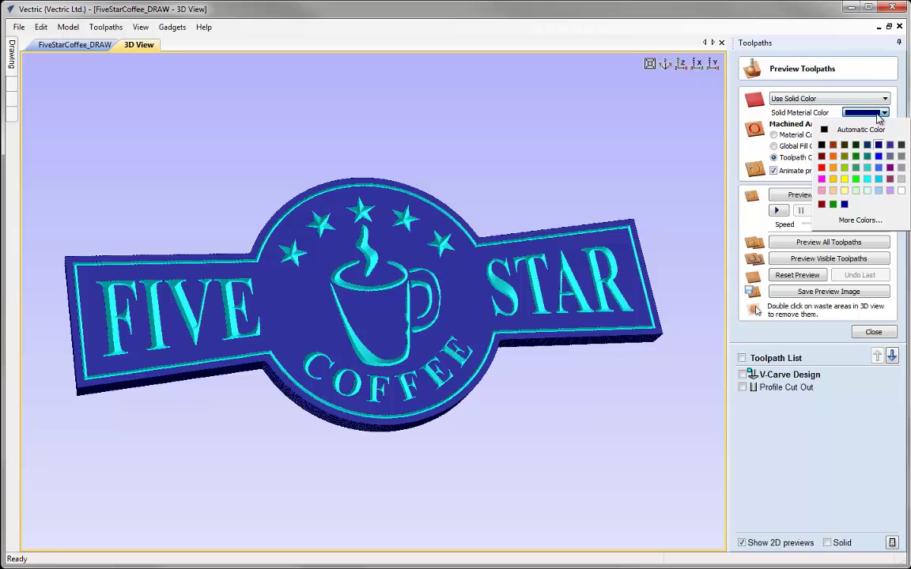
left_click(847, 181)
left_click(852, 159)
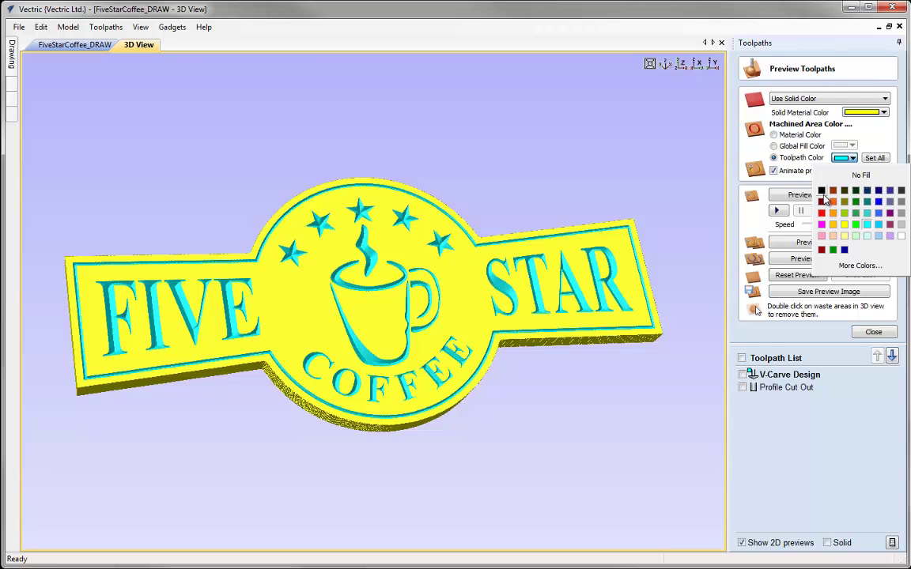
left_click(823, 195)
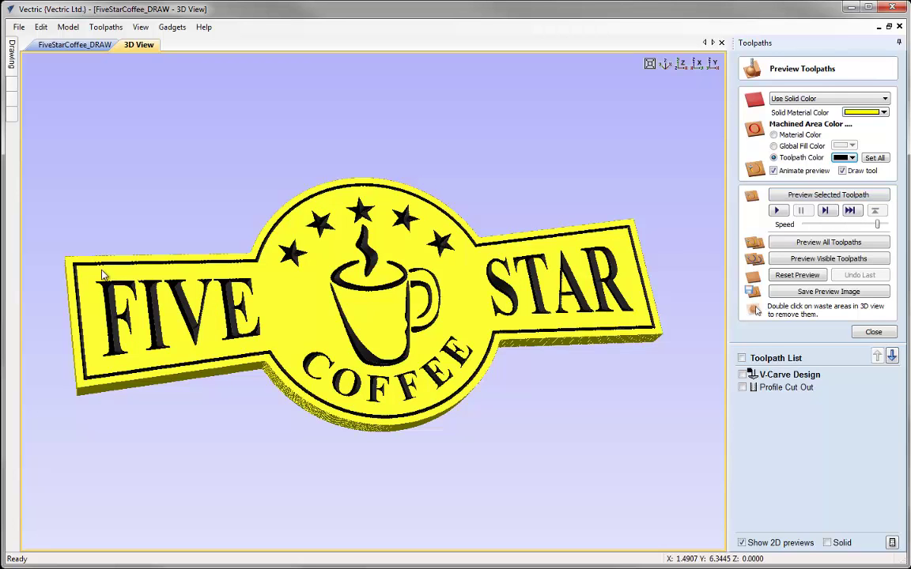
left_click(848, 158)
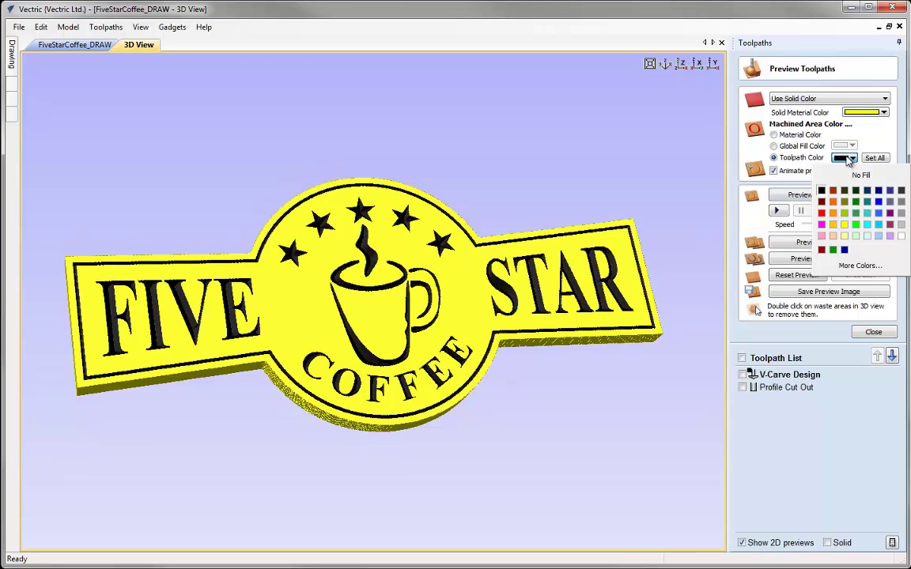
left_click(901, 195)
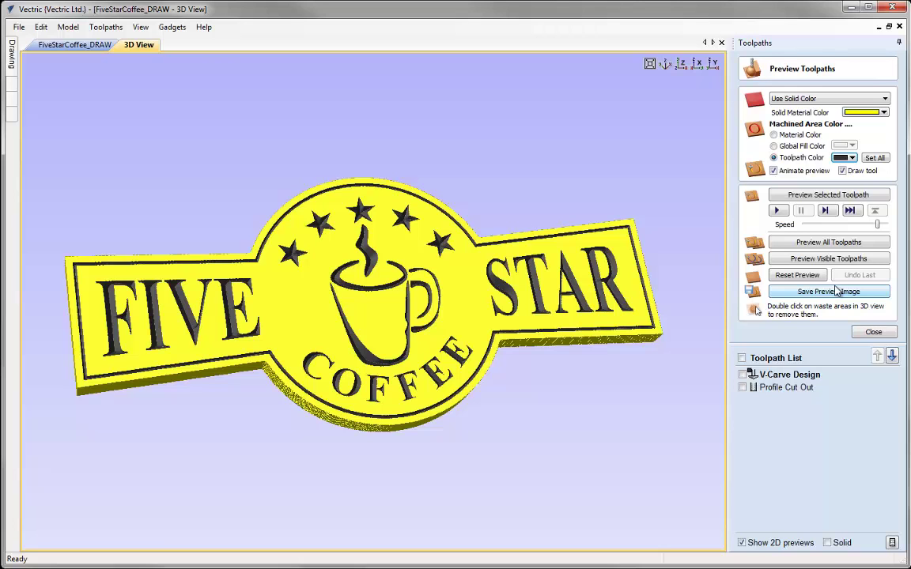
- Render the sign in Canadian Maple and close the toolpath preview
left_click(882, 101)
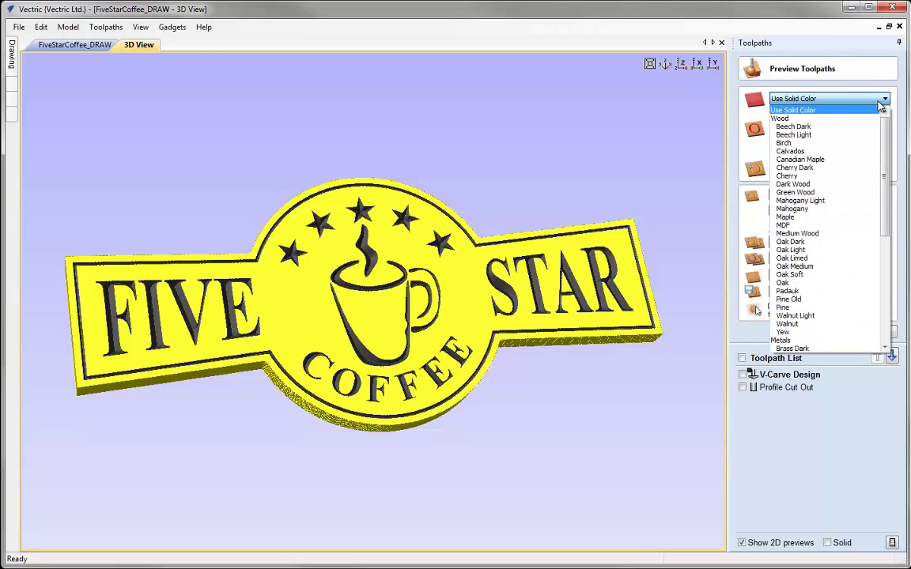
left_click(839, 161)
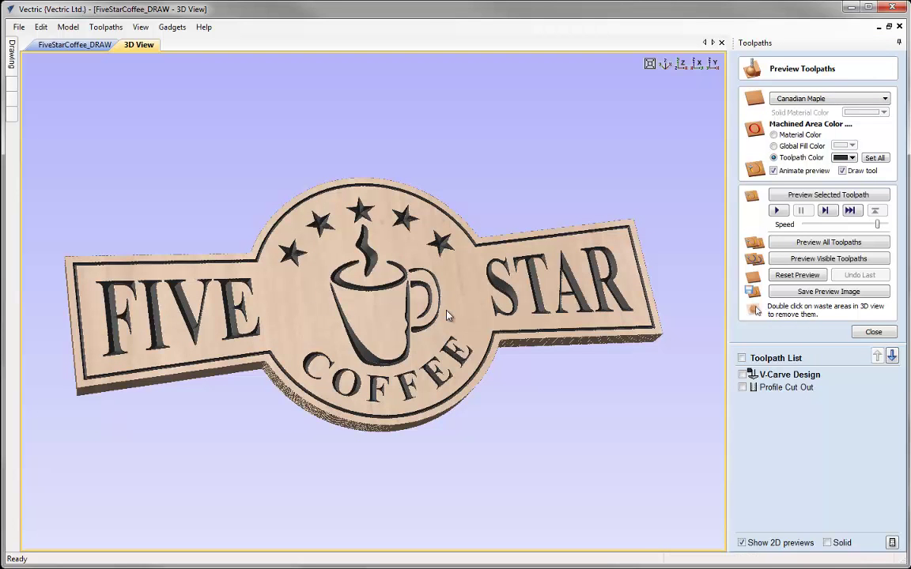
left_click(787, 387)
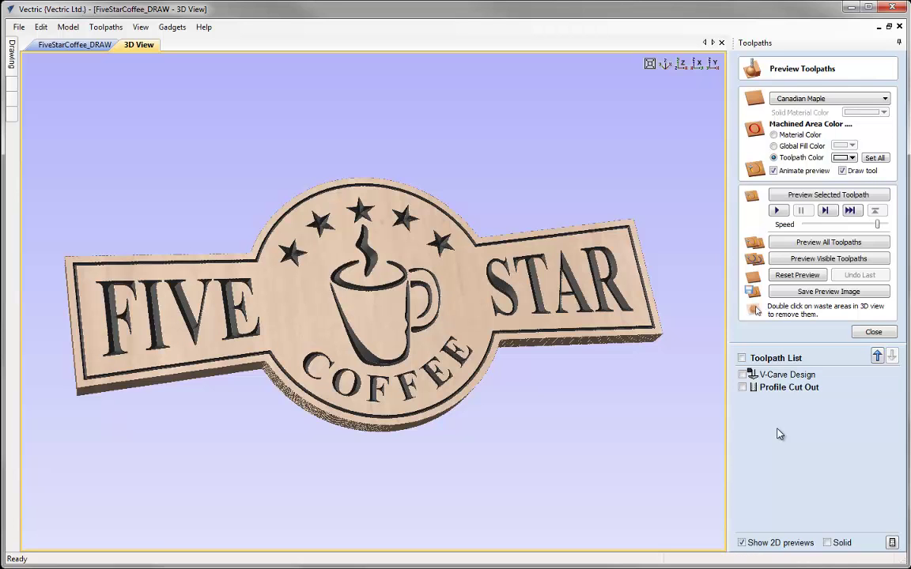
left_click(873, 333)
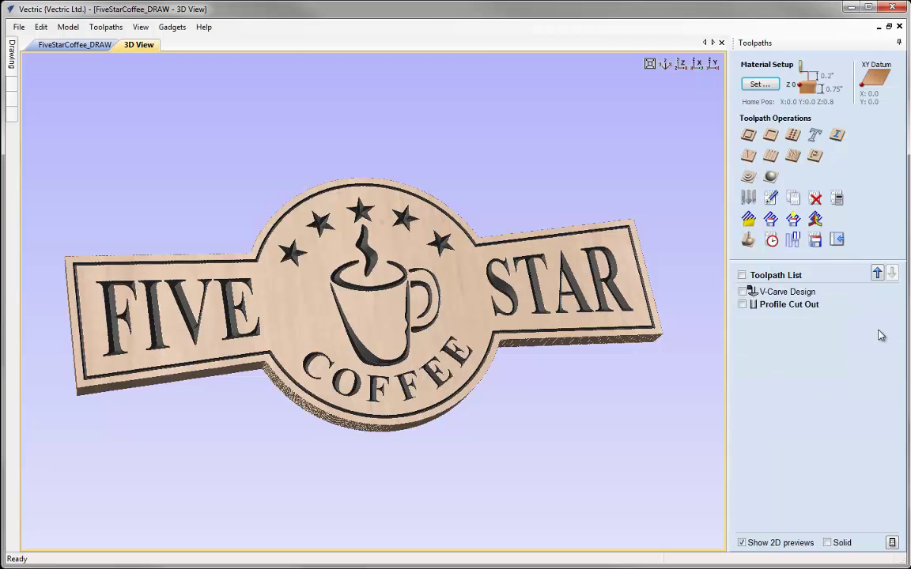
- Reopen the Profile Cut Out toolpath settings and dismiss the form
double_click(779, 309)
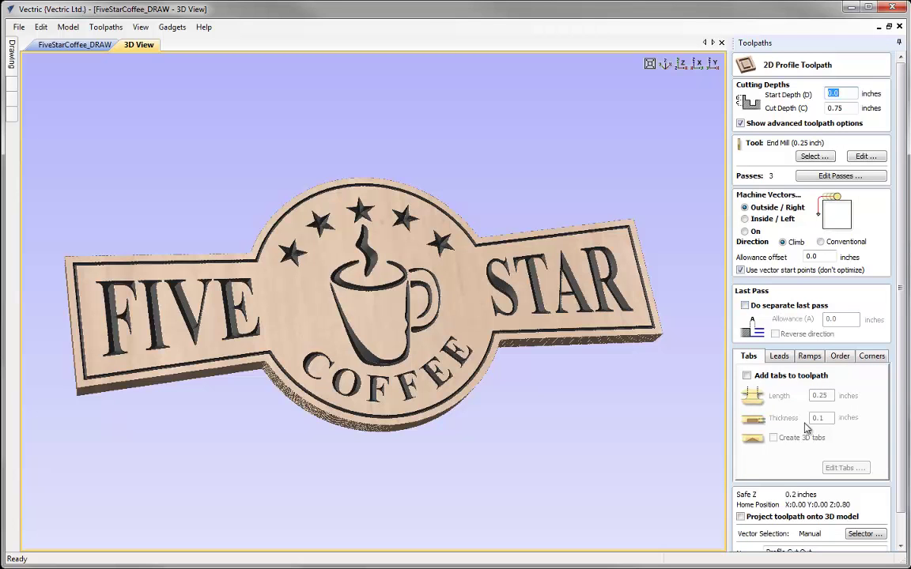
scroll(787, 502, "down", 2)
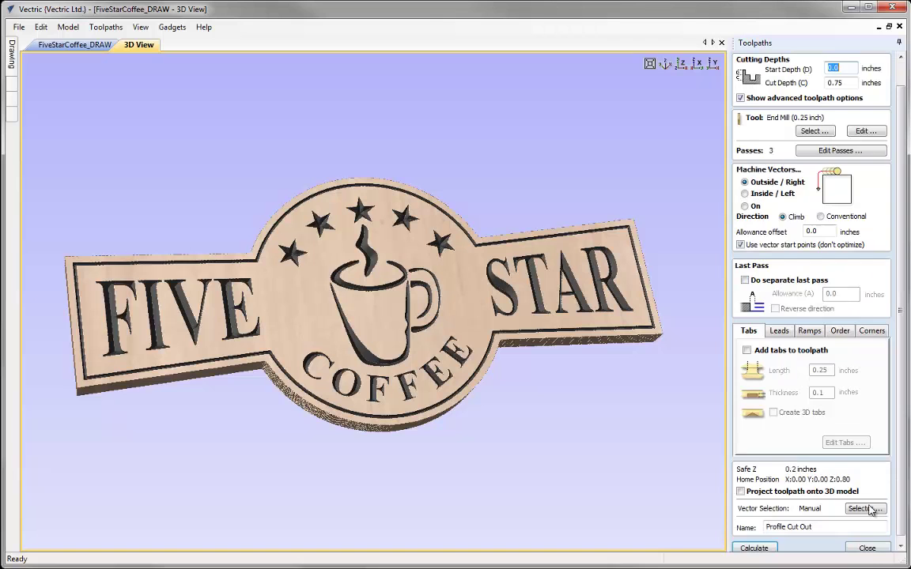
left_click(868, 549)
left_click(789, 297)
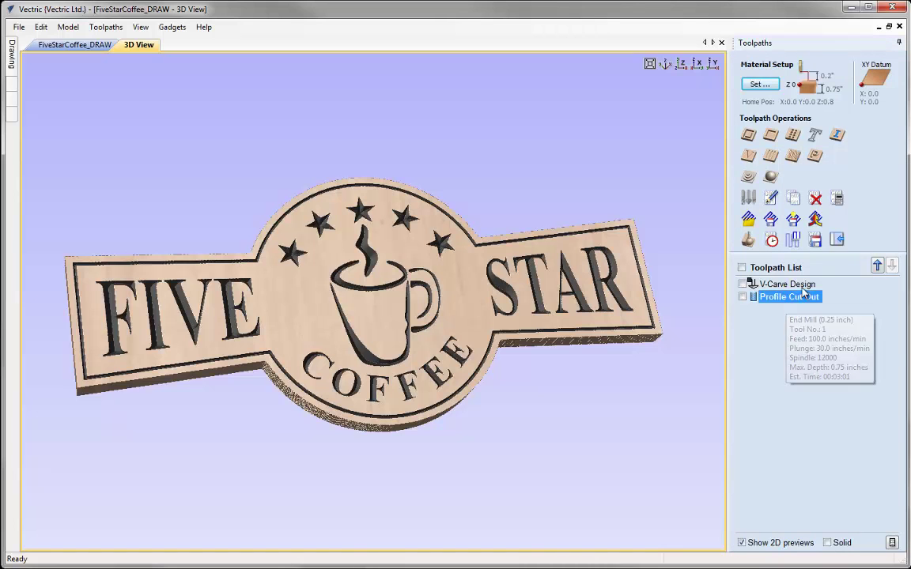
left_click(815, 239)
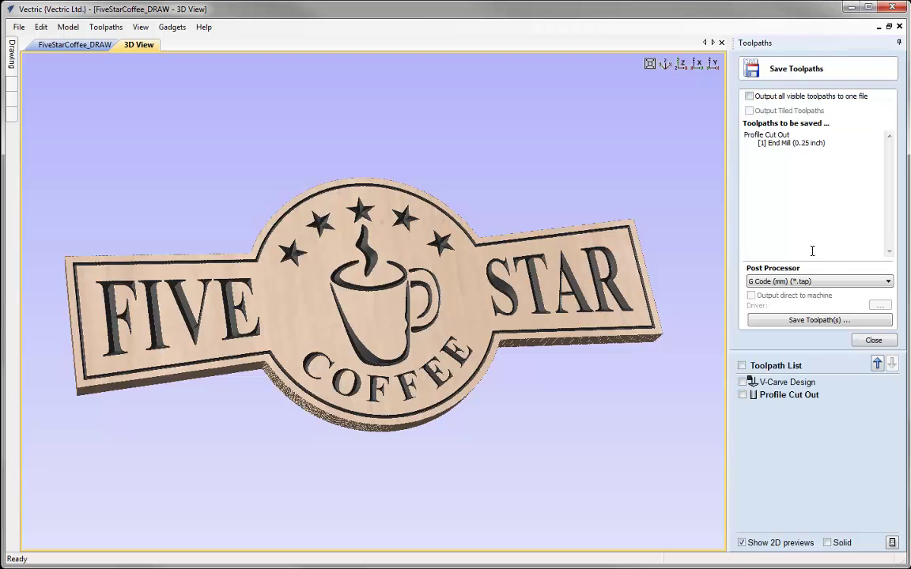
left_click(819, 281)
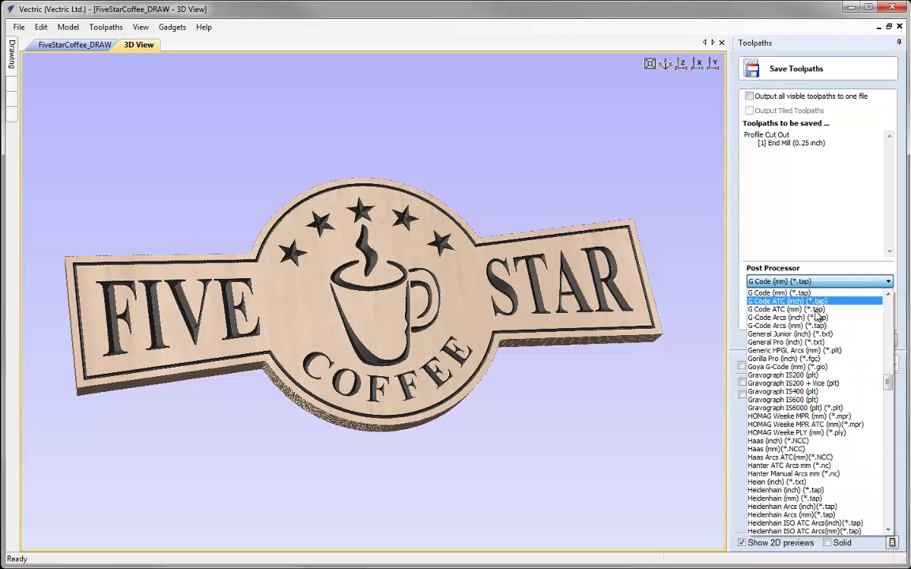
left_click(791, 301)
left_click(808, 321)
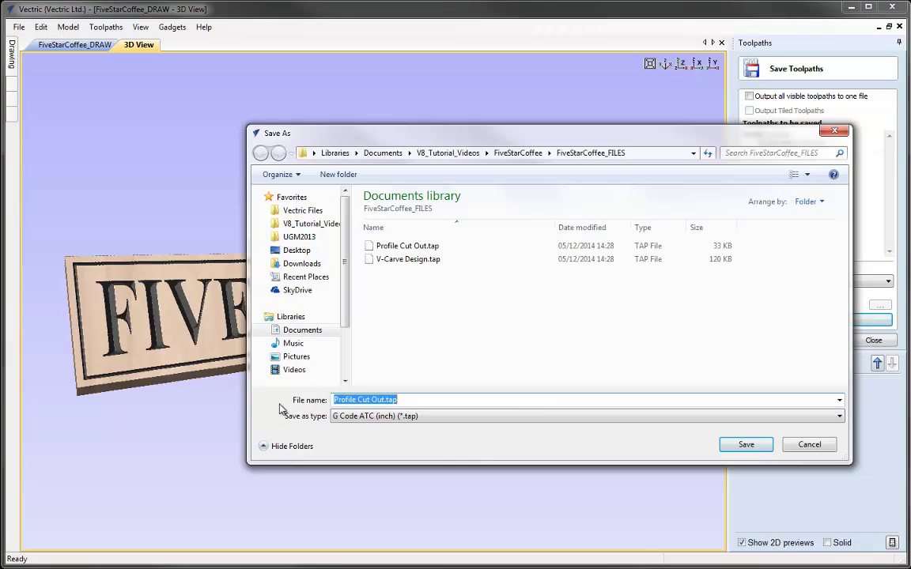
left_click(804, 444)
left_click(874, 341)
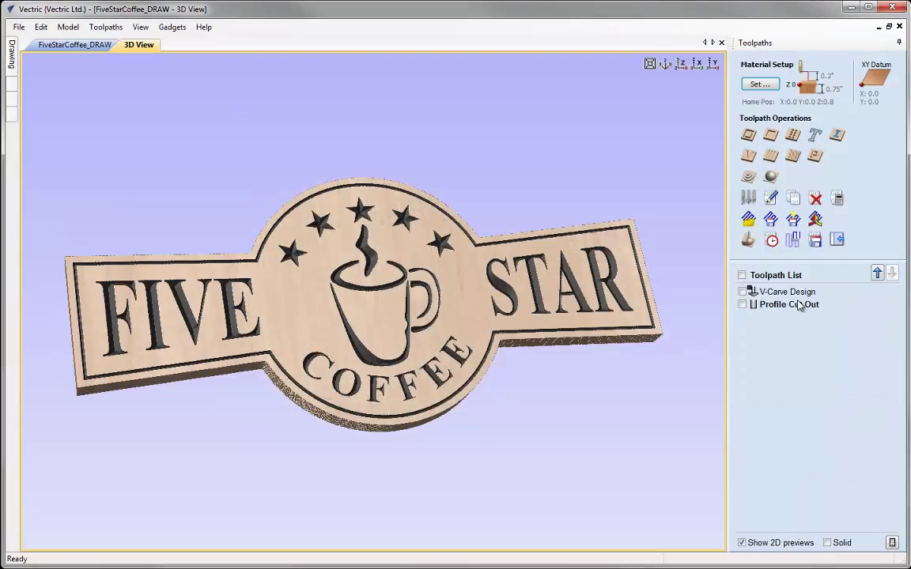
mouse_move(794, 299)
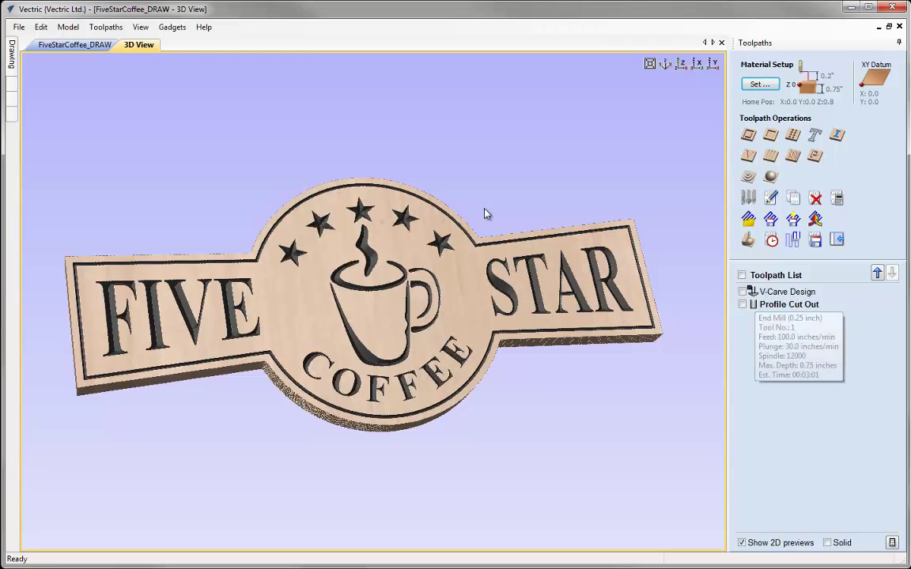
left_click(91, 45)
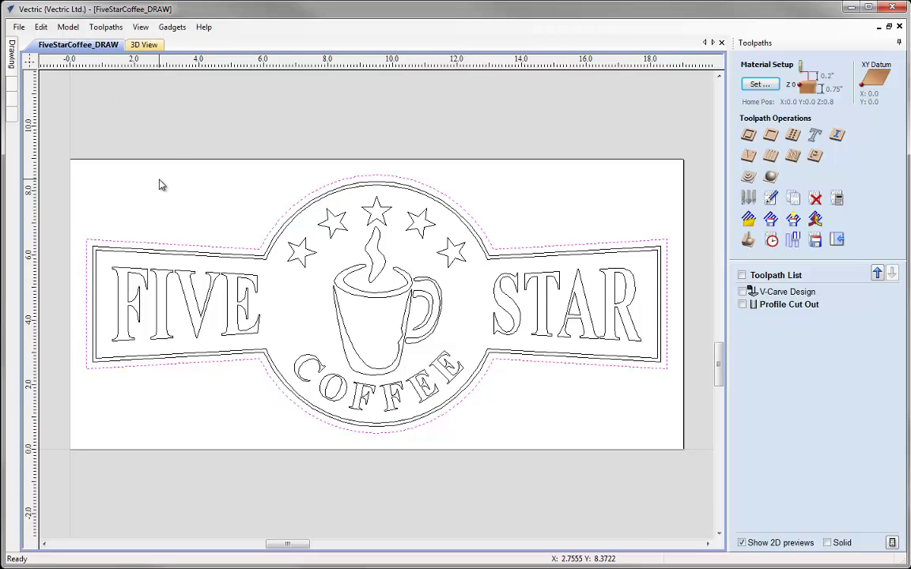
- Check the sign's print preview, close it, and switch the panel to the drawing tools
left_click(18, 29)
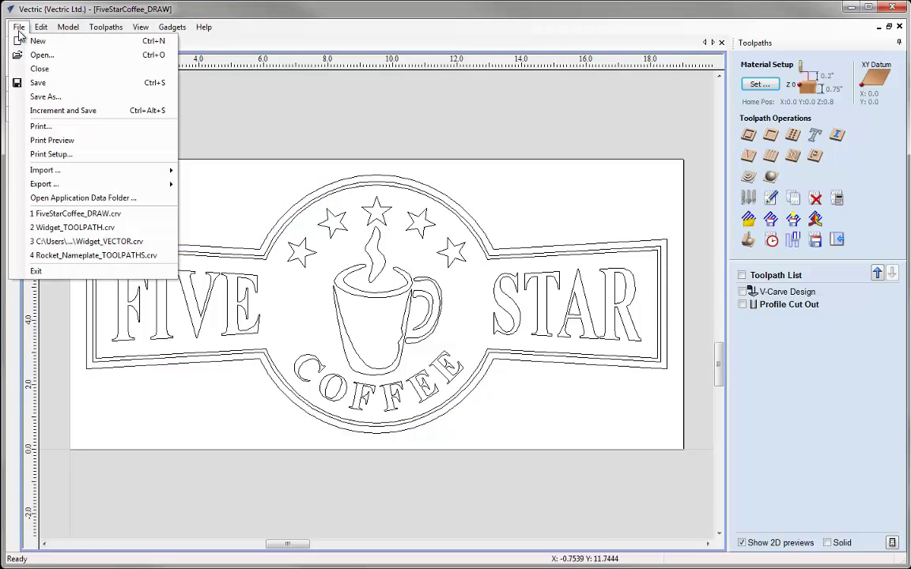
left_click(87, 144)
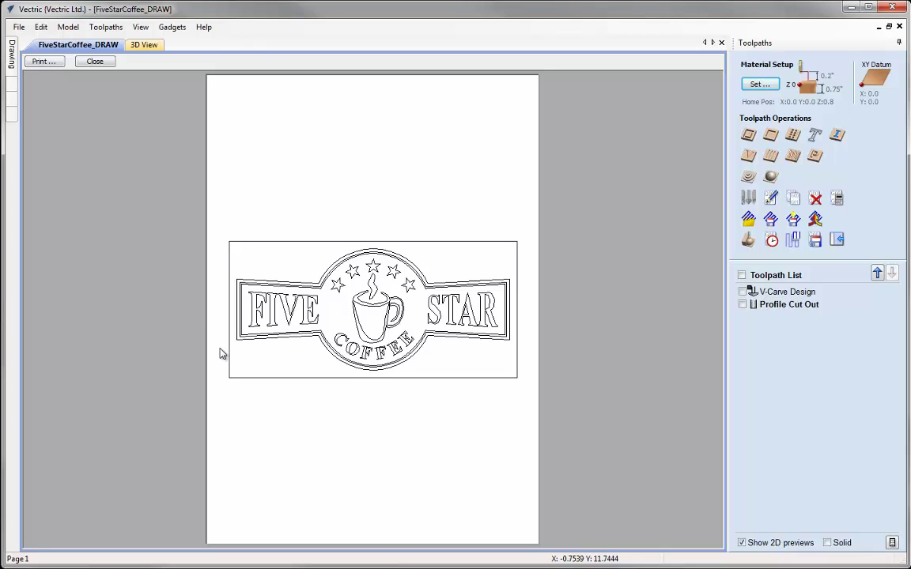
left_click(94, 60)
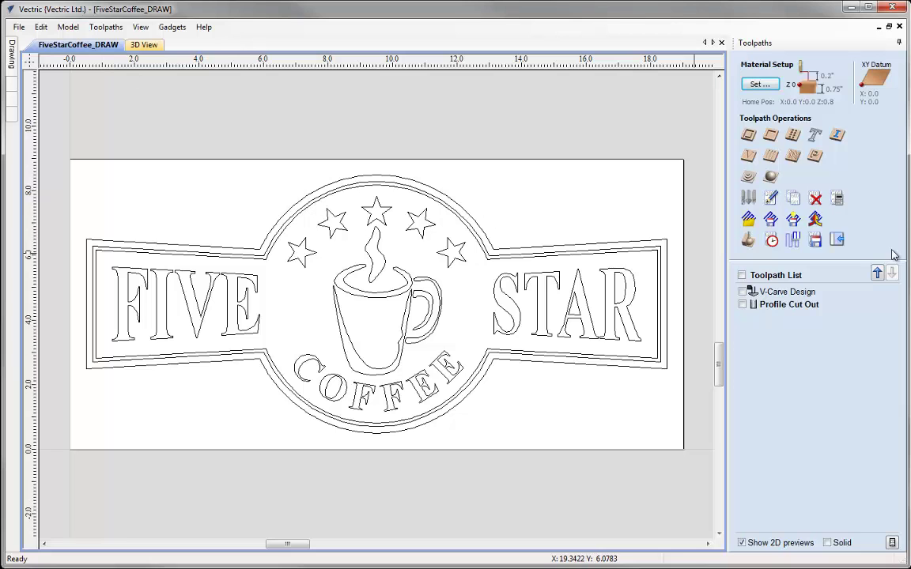
left_click(838, 241)
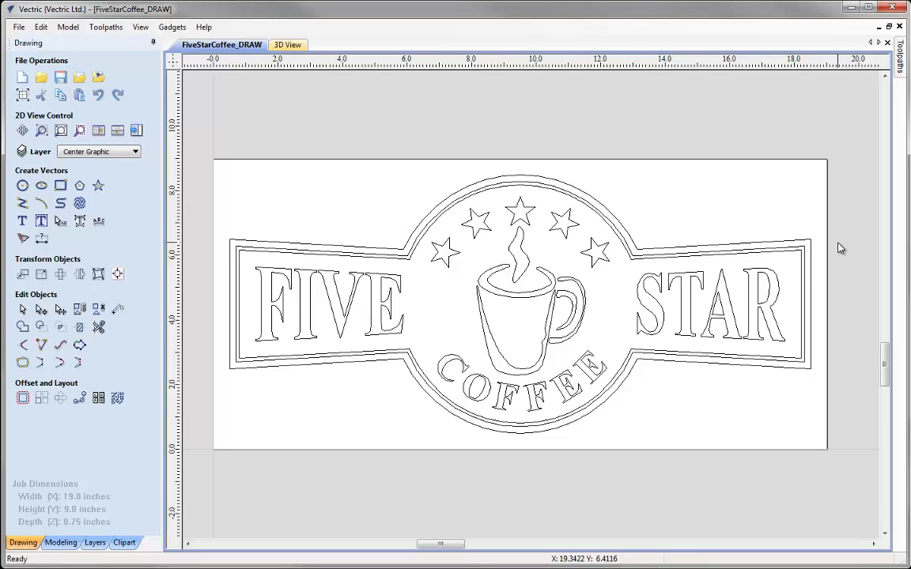
- Configure horizontal dimensions: Arial font, 0.25 text height, 3 decimal places, on a Dimensions layer
left_click(42, 238)
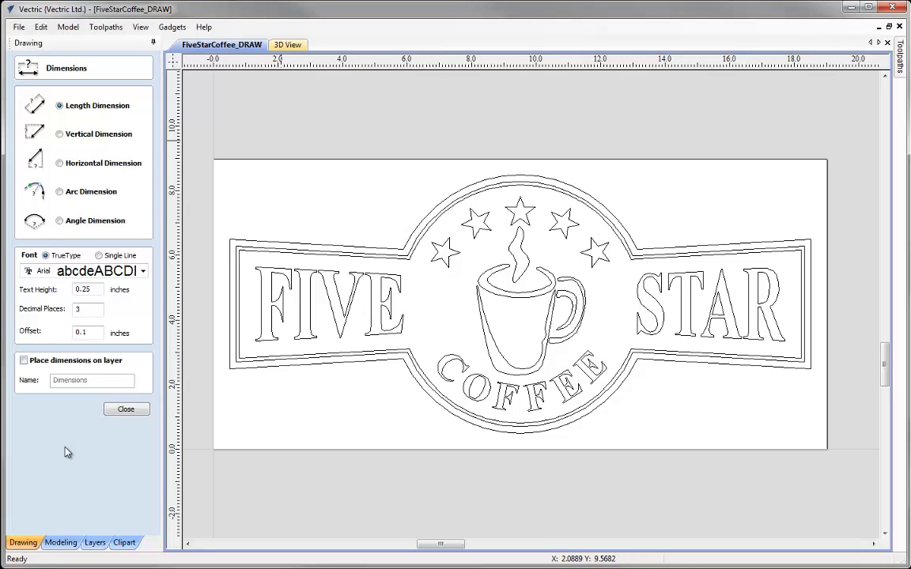
left_click(92, 166)
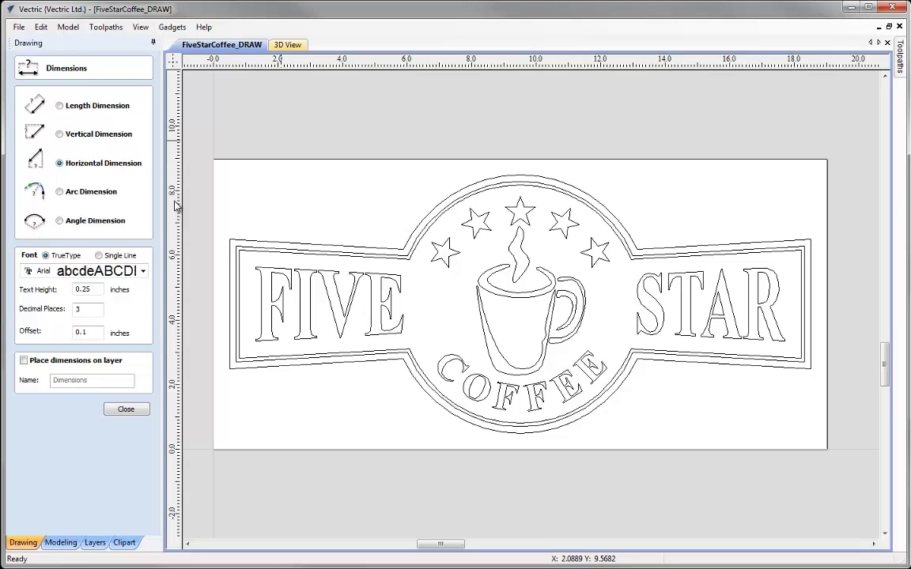
left_click(99, 272)
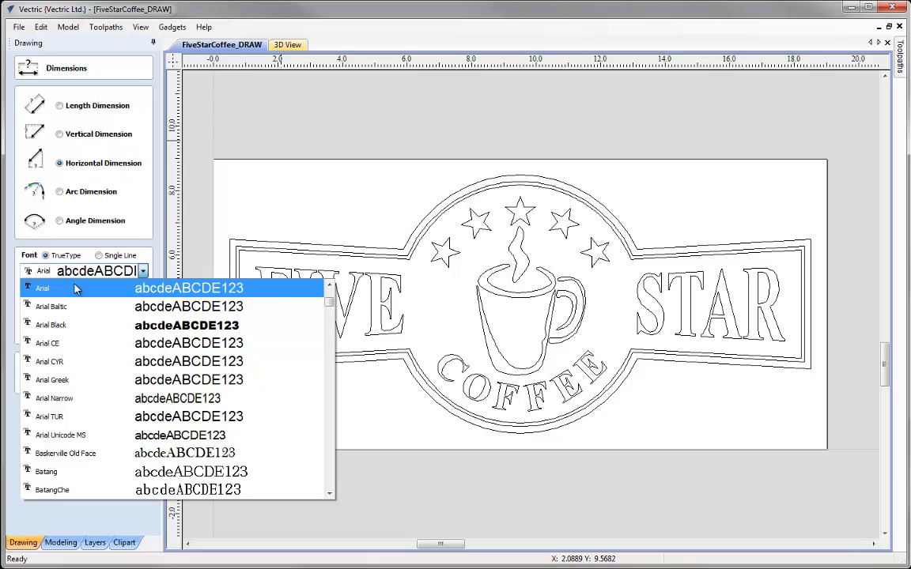
left_click(76, 288)
double_click(96, 290)
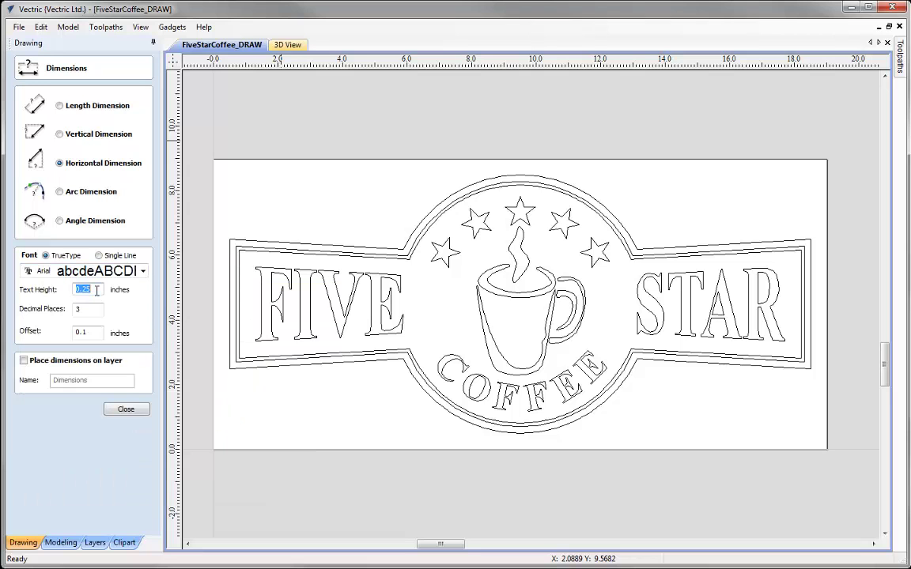
type("0.25")
left_click(88, 308)
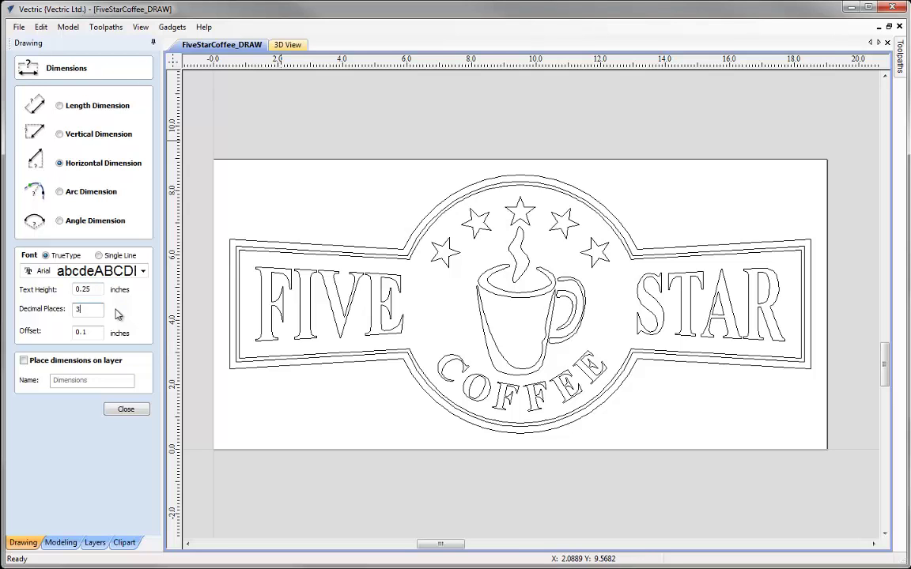
key("BackSpace")
type("3")
left_click(25, 361)
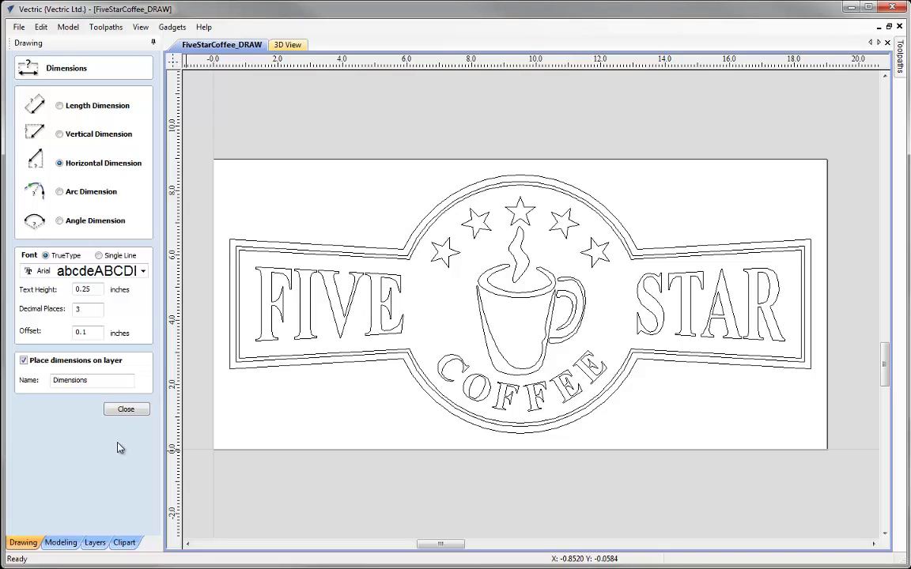
- Dimension the sign's 18.0 width between its top corners, placed just above the sign
left_click(230, 238)
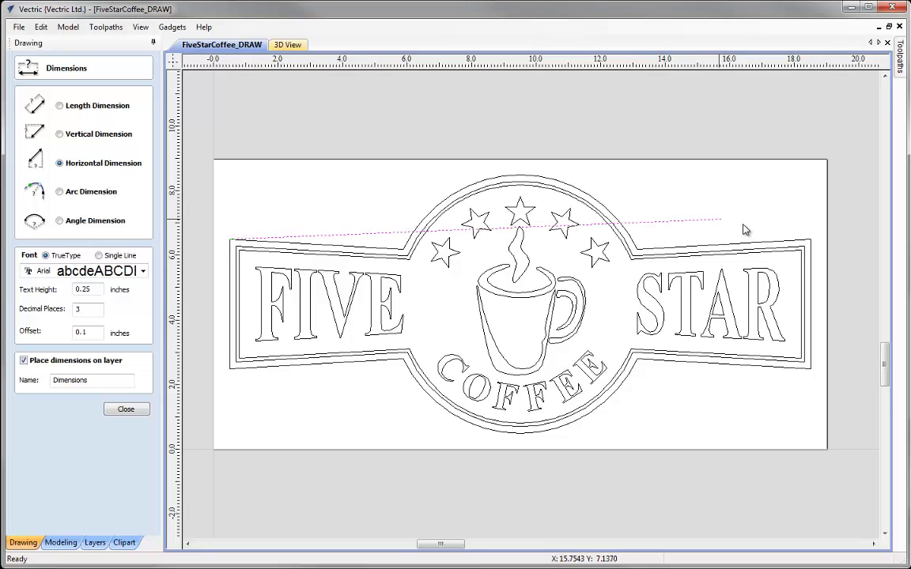
left_click(808, 242)
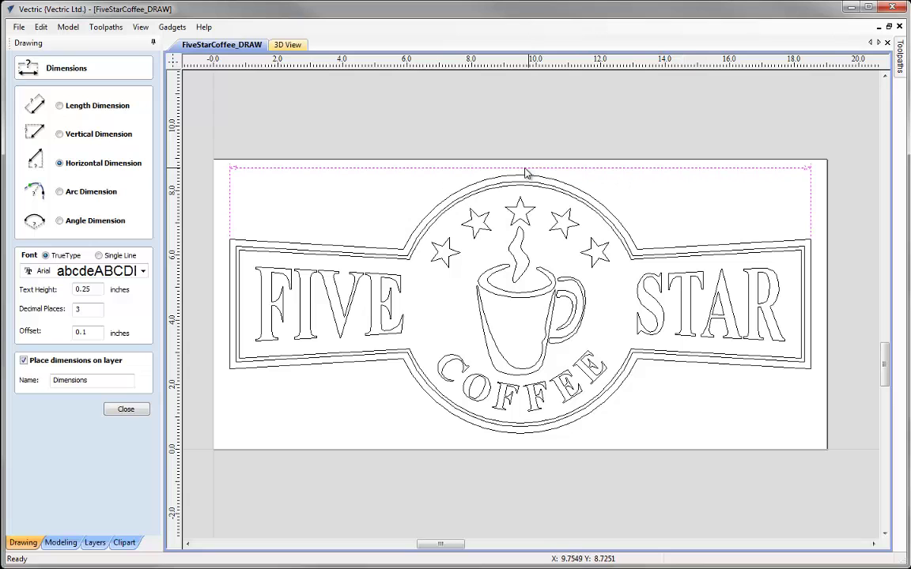
left_click(527, 173)
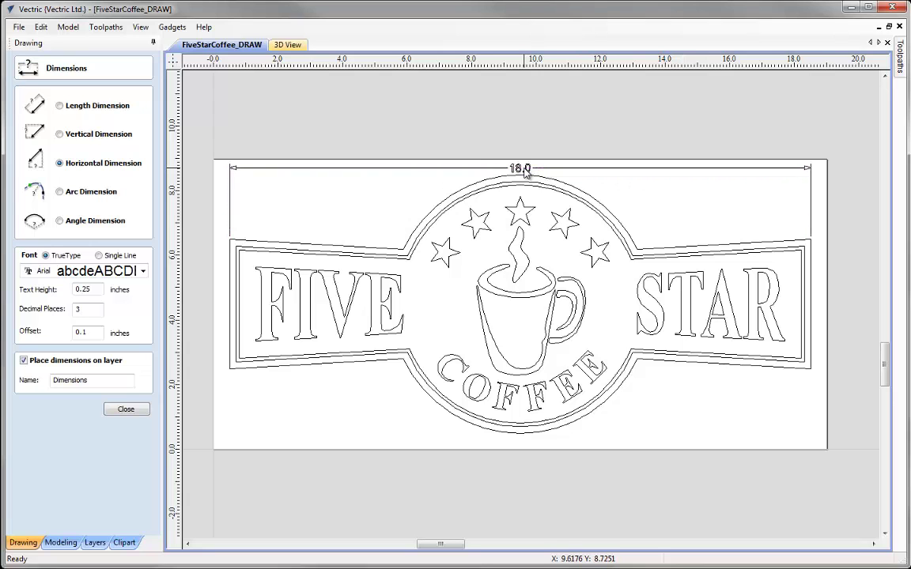
- Add the 8.0 vertical height dimension along the left edge and close the Dimensions tool
left_click(73, 137)
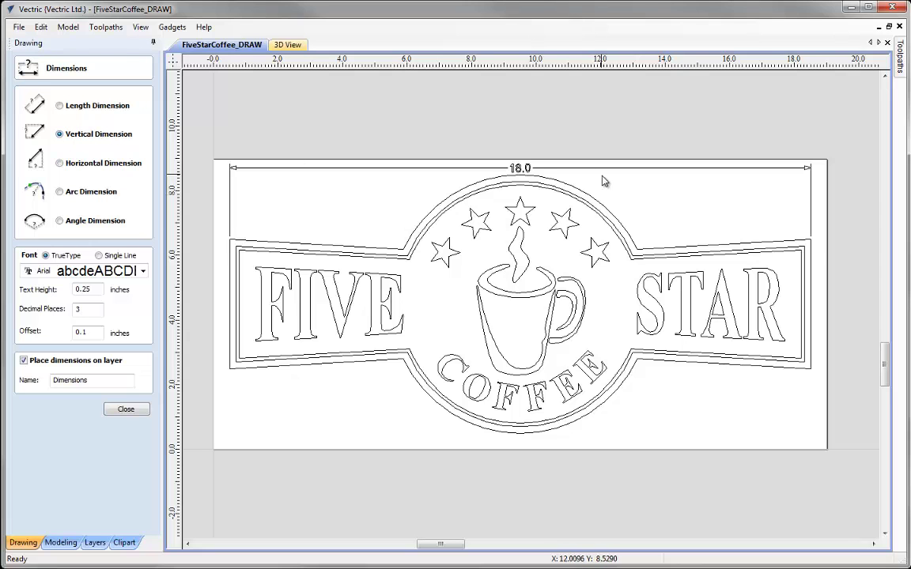
left_click(521, 178)
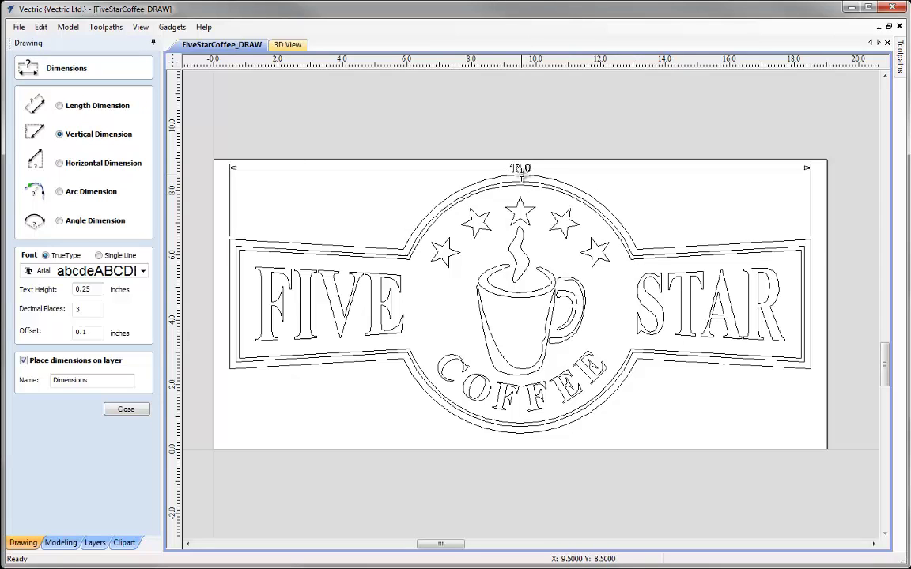
left_click(520, 434)
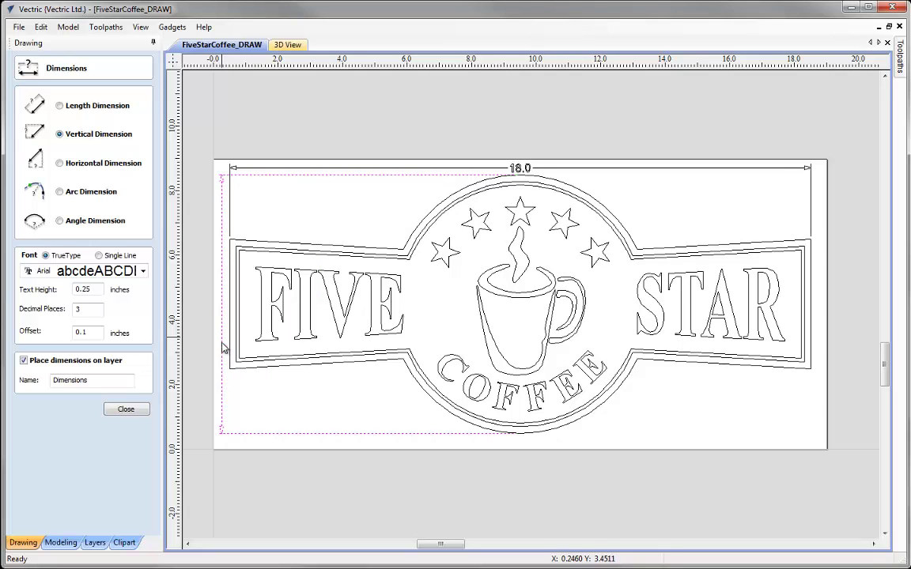
left_click(224, 393)
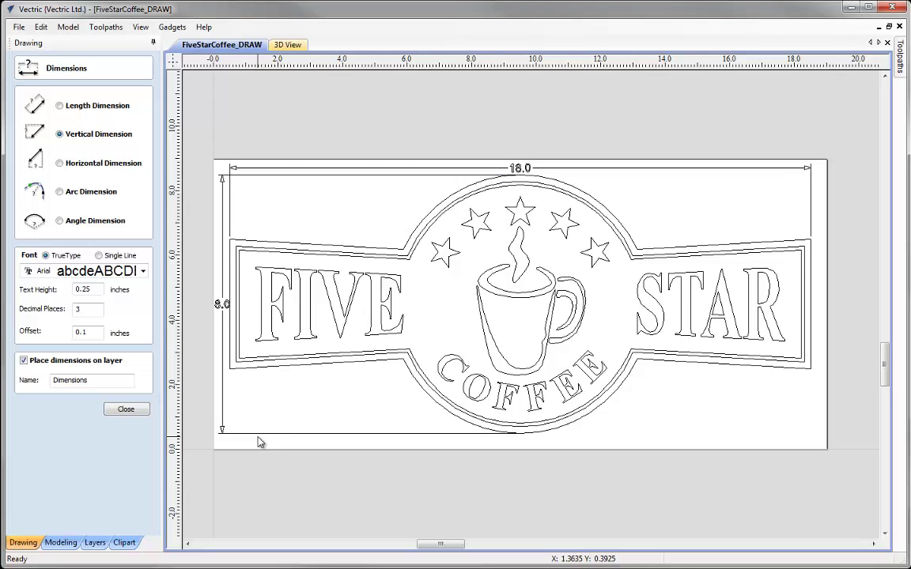
left_click(123, 409)
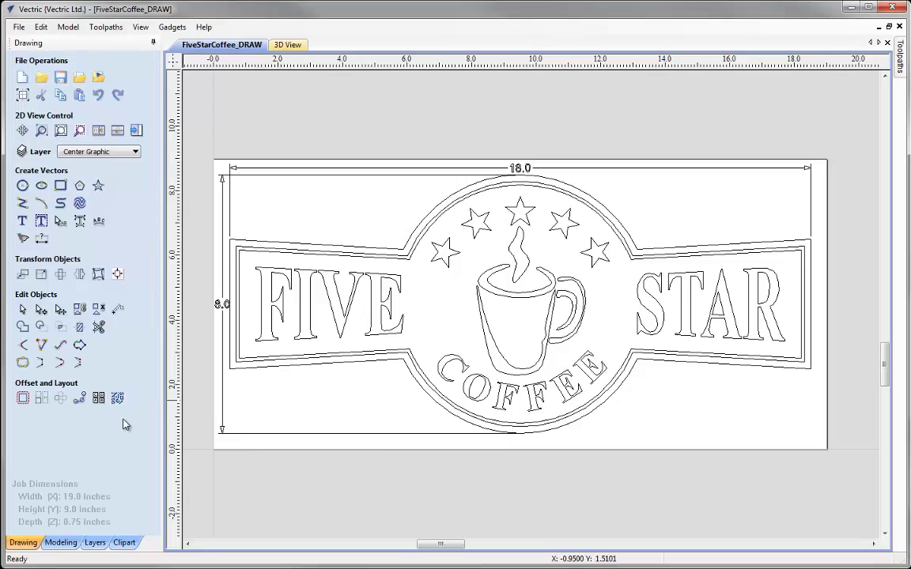
left_click(18, 26)
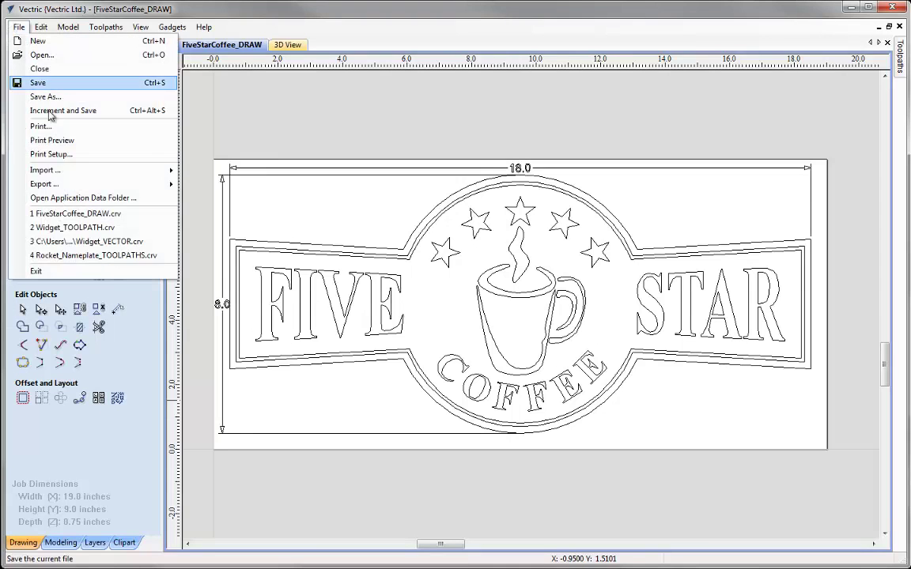
left_click(48, 135)
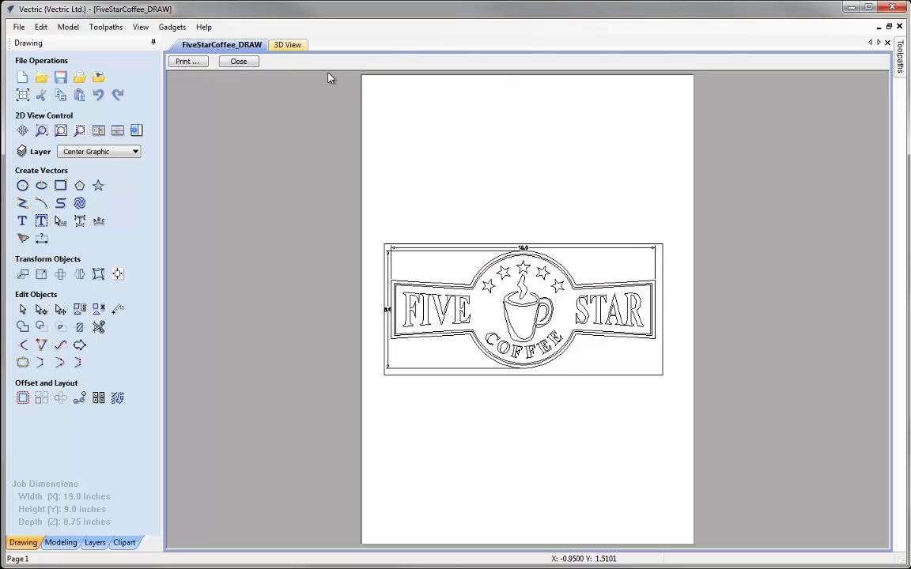
left_click(234, 63)
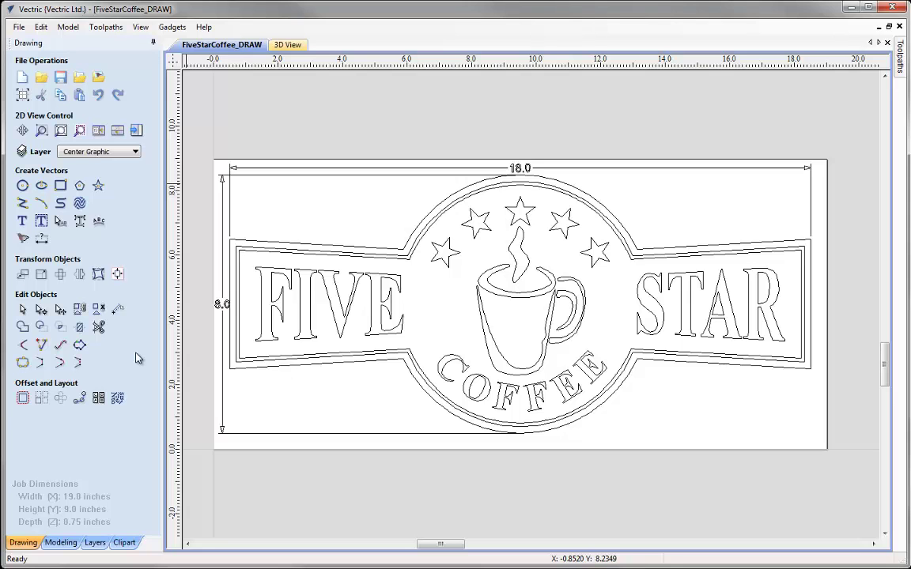
- Save a copy of FiveStarCoffee_DRAW.crv as FiveStarCoffee_TOOLPATHS.crv
left_click(17, 26)
left_click(50, 96)
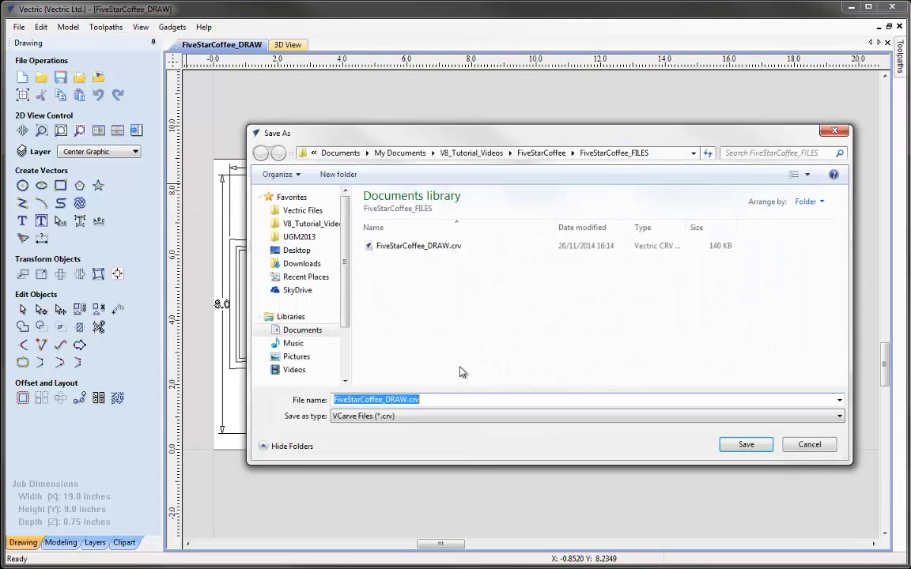
left_click(408, 400)
key("BackSpace")
key("BackSpace")
key("BackSpace")
key("BackSpace")
type("TOOLPATHS")
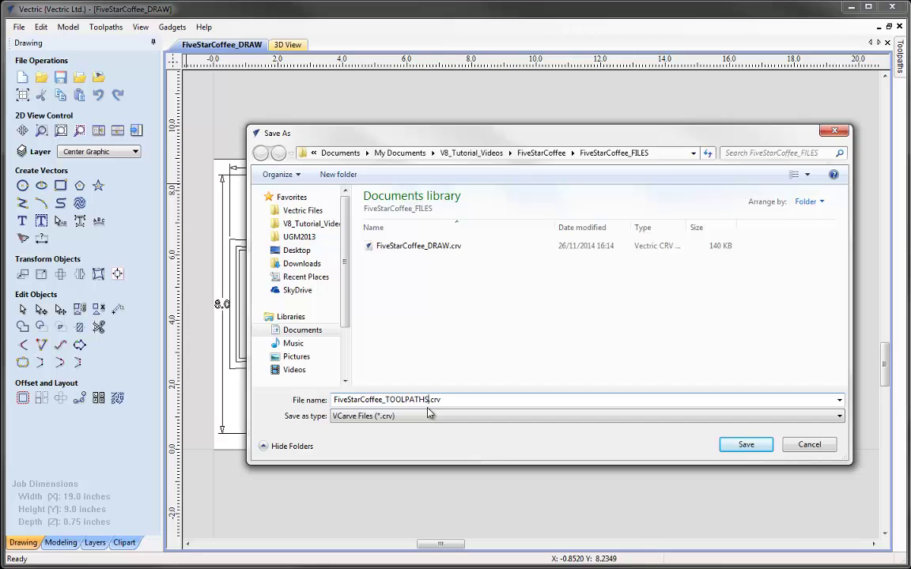
left_click(730, 448)
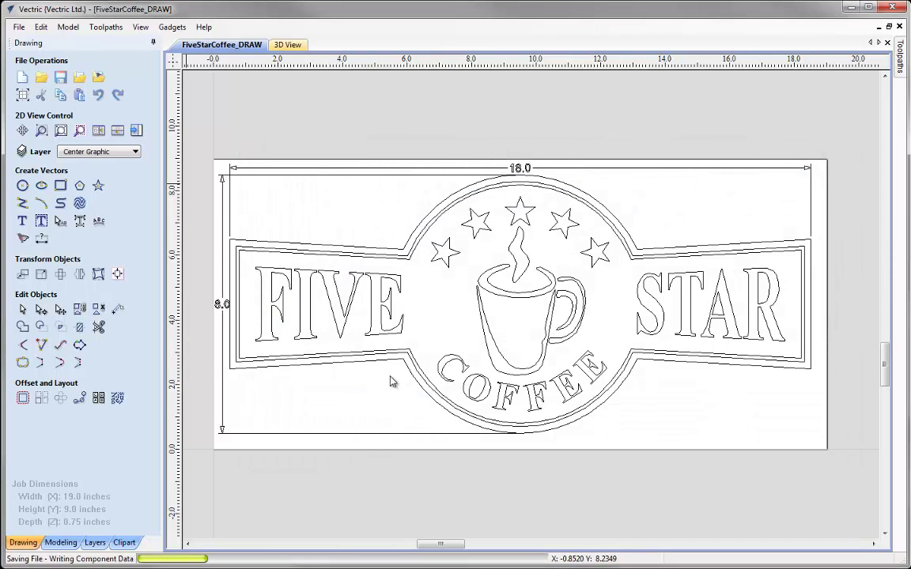